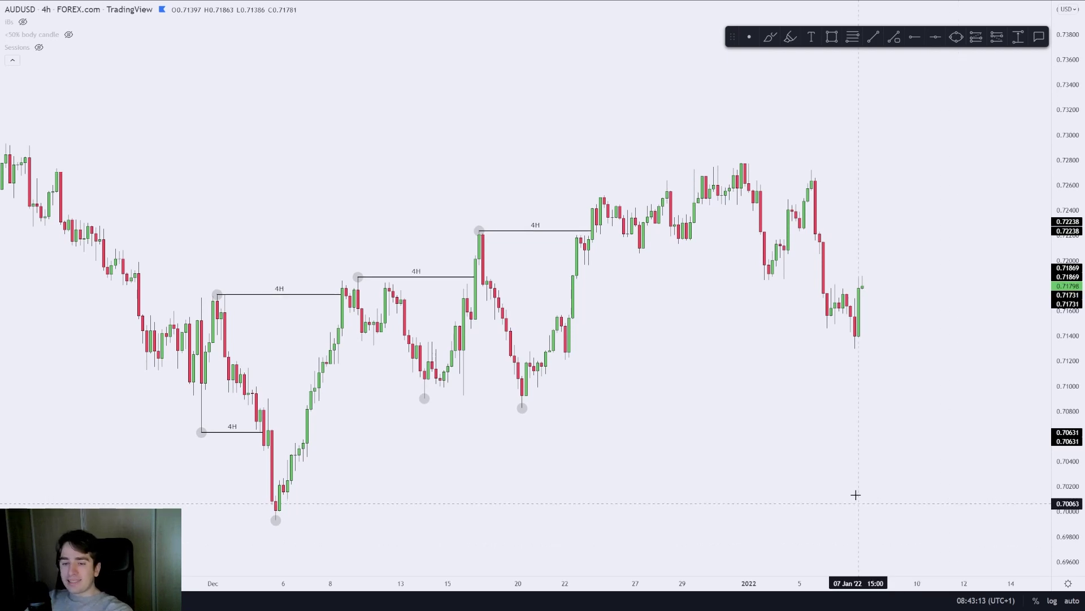
# Step: Delete the market liquidity text notes below the price action
pyautogui.moveTo(855, 494); pyautogui.dragTo(831, 288)
pyautogui.moveTo(971, 496); pyautogui.dragTo(1029, 430)
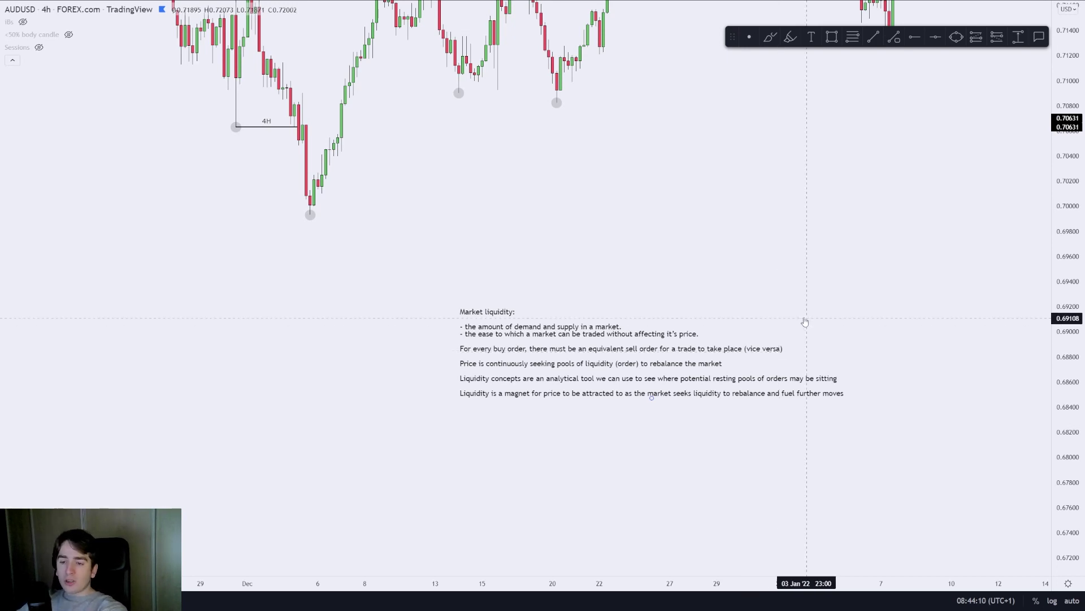
pyautogui.click(589, 350)
pyautogui.press('Delete')
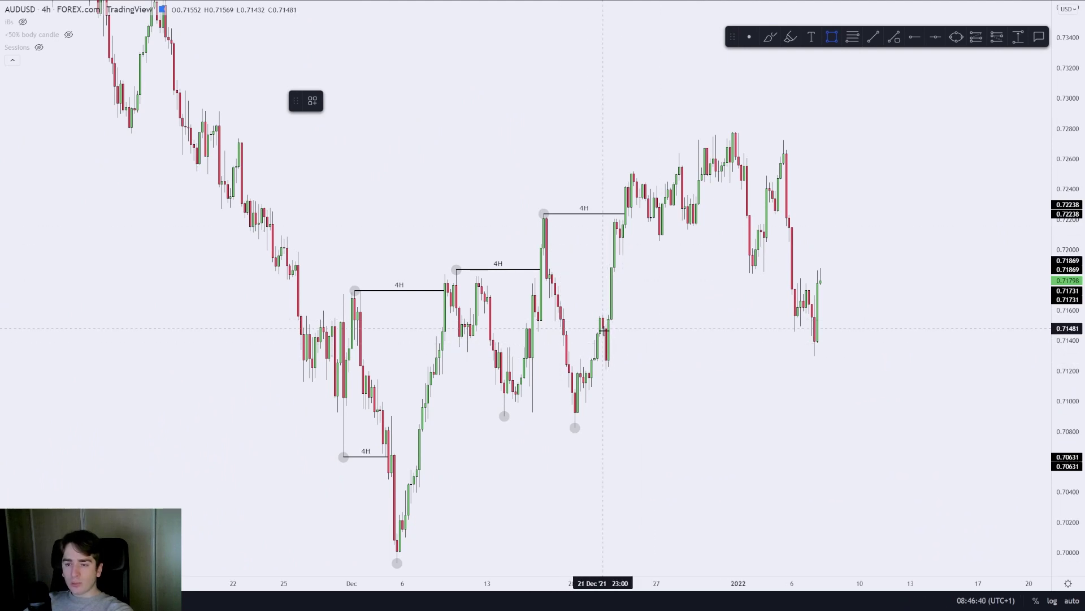
# Step: Draw a demand rectangle from the 22 Dec candle past the latest price, spanning about 0.7148 down to 0.7120
pyautogui.moveTo(606, 328)
pyautogui.mouseDown()
pyautogui.moveTo(771, 342)
pyautogui.moveTo(900, 373)
pyautogui.mouseUp()
pyautogui.click(787, 264)
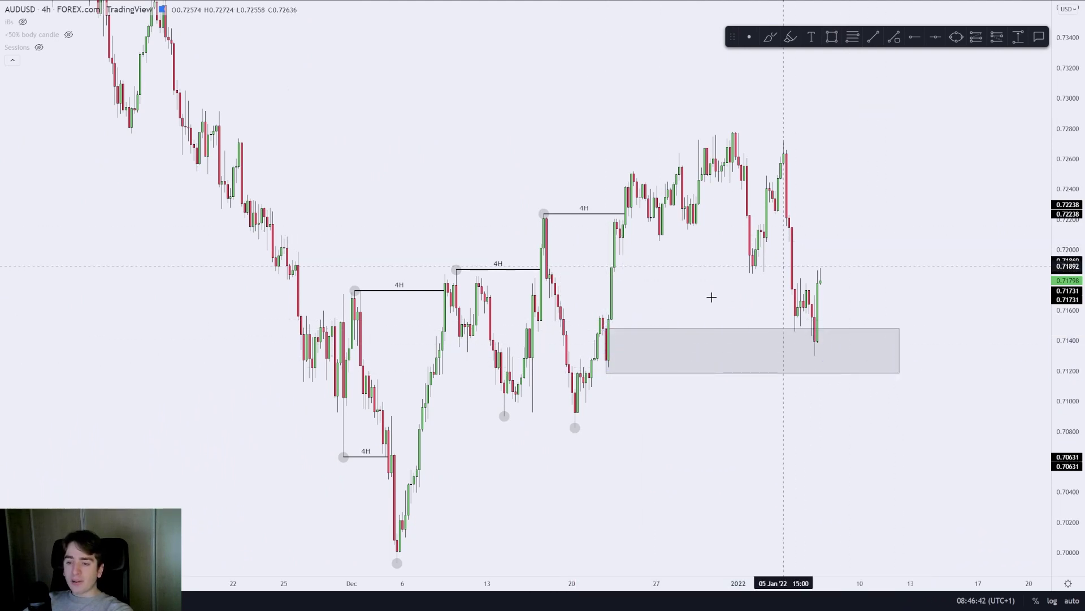
pyautogui.moveTo(606, 373); pyautogui.dragTo(606, 370)
pyautogui.click(843, 210)
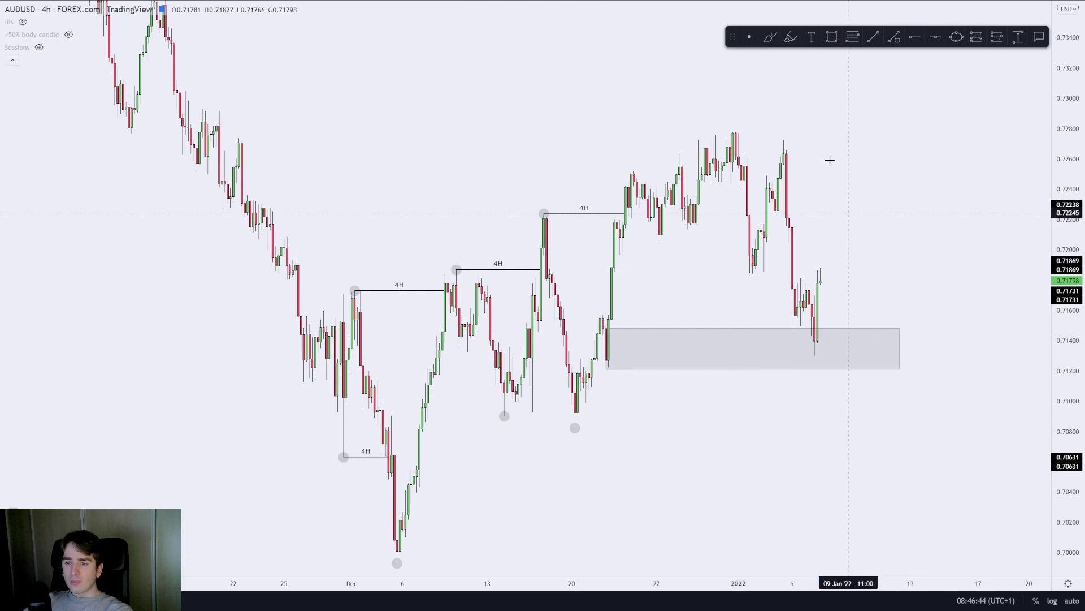
# Step: Draw a supply rectangle from 3 Jan between about 0.7246 and 0.7263, ending just past the 5 Jan high
pyautogui.click(831, 37)
pyautogui.moveTo(742, 181)
pyautogui.mouseDown()
pyautogui.moveTo(754, 165)
pyautogui.moveTo(820, 151)
pyautogui.mouseUp()
pyautogui.moveTo(742, 151)
pyautogui.mouseDown()
pyautogui.moveTo(741, 164)
pyautogui.moveTo(743, 154)
pyautogui.mouseUp()
pyautogui.click(761, 136)
pyautogui.moveTo(821, 167); pyautogui.dragTo(807, 168)
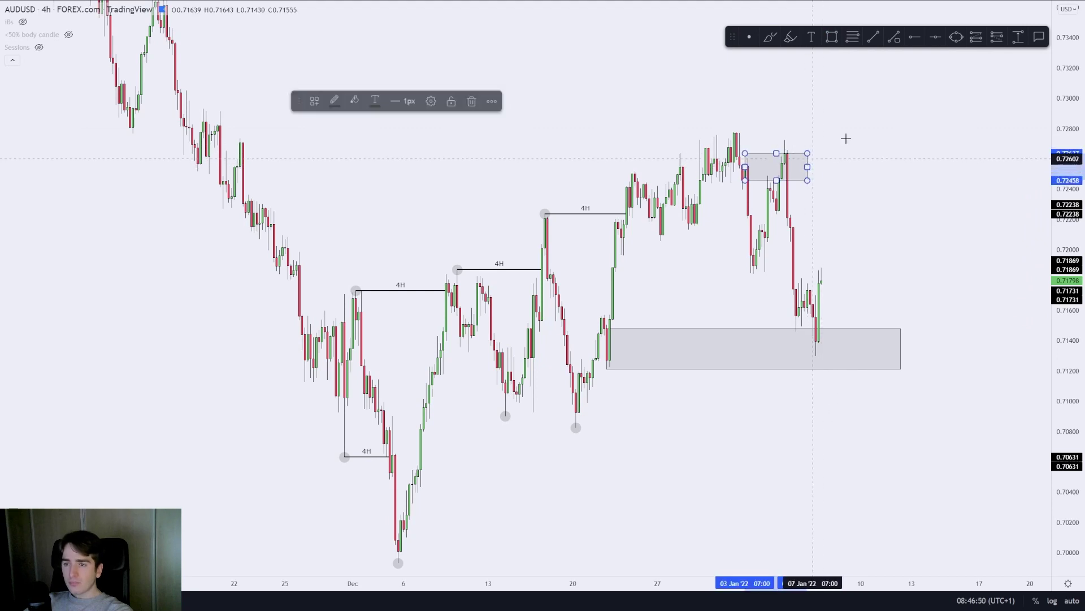
pyautogui.press('Escape')
# Step: Try brush strokes around the mid-December swing high and the early January drop, and undo them
pyautogui.hotkey('alt', 't')
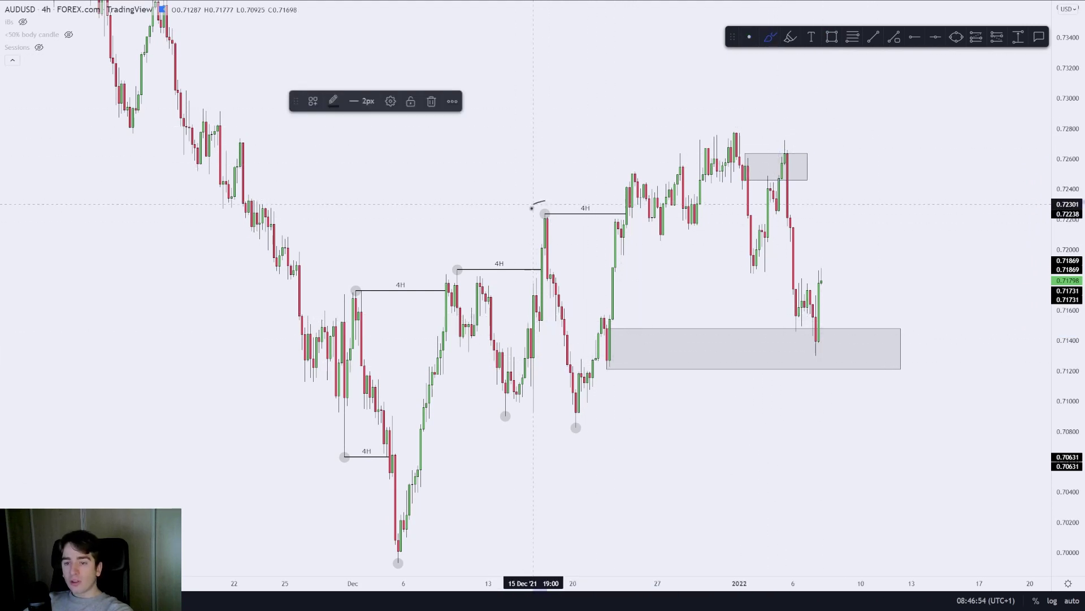
pyautogui.moveTo(748, 154)
pyautogui.mouseDown()
pyautogui.moveTo(756, 170)
pyautogui.moveTo(734, 171)
pyautogui.mouseUp()
pyautogui.hotkey('ctrl', 'z')
pyautogui.moveTo(620, 260); pyautogui.dragTo(763, 207)
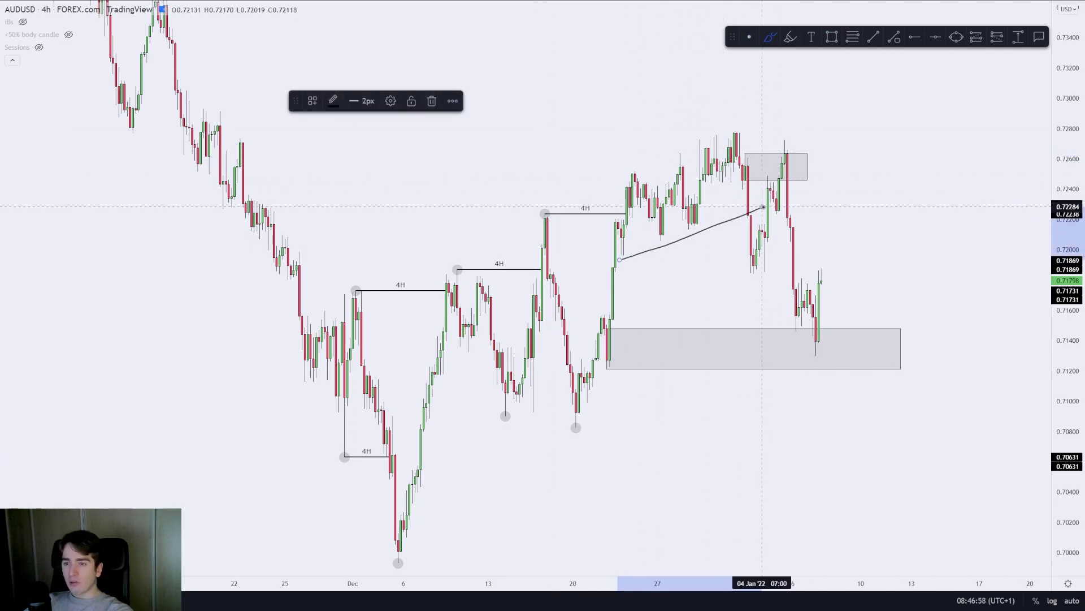
pyautogui.hotkey('ctrl', 'z')
pyautogui.moveTo(748, 164)
pyautogui.mouseDown()
pyautogui.moveTo(752, 247)
pyautogui.moveTo(769, 247)
pyautogui.moveTo(740, 249)
pyautogui.mouseUp()
pyautogui.hotkey('ctrl', 'z')
pyautogui.press('Escape')
# Step: Trace the rally out of the demand zone with a temporary brush stroke and undo it
pyautogui.moveTo(844, 227); pyautogui.dragTo(905, 189)
pyautogui.scroll(1, 639, 328)
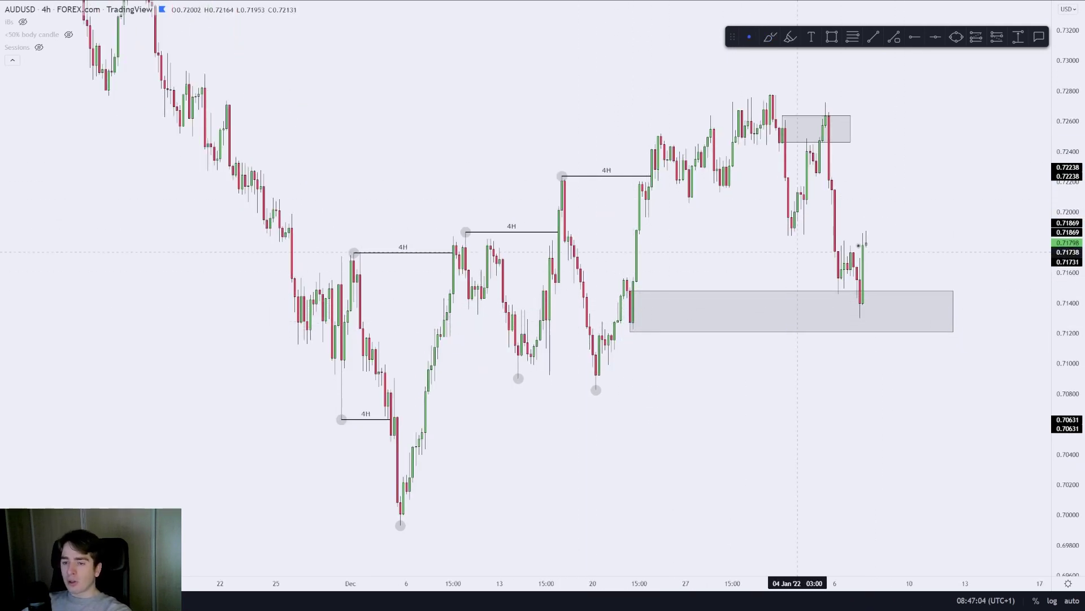
pyautogui.moveTo(1026, 216); pyautogui.dragTo(1012, 202)
pyautogui.click(769, 38)
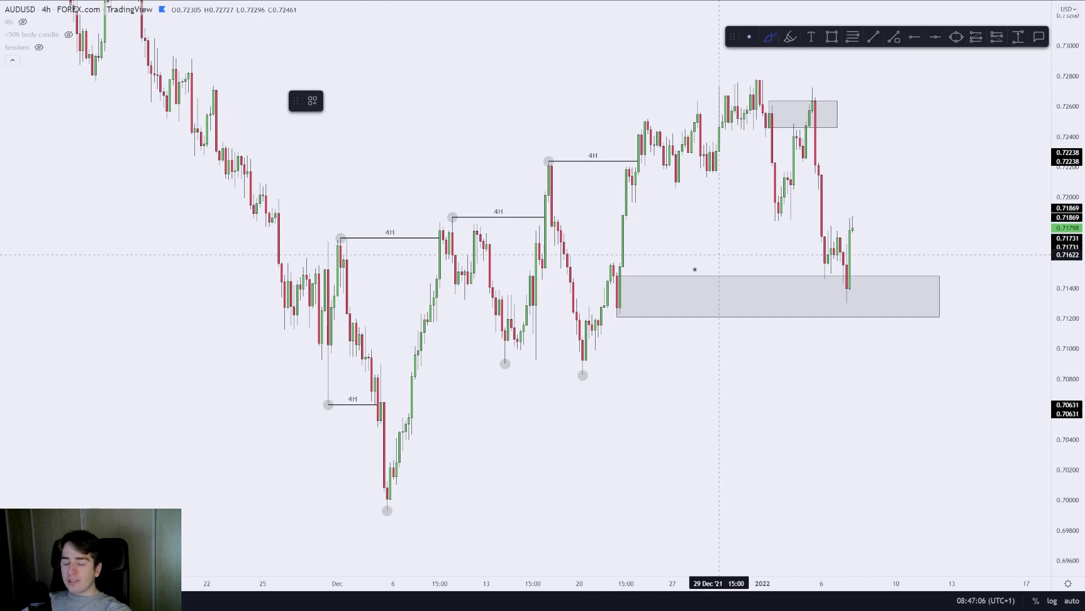
pyautogui.scroll(1, 678, 283)
pyautogui.moveTo(581, 309); pyautogui.dragTo(597, 219)
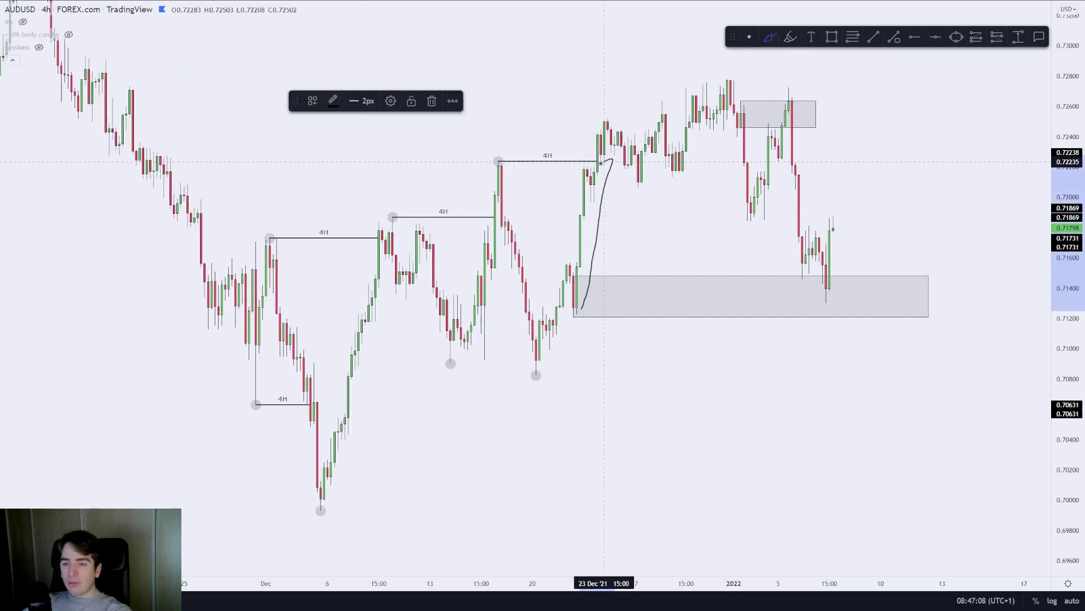
pyautogui.hotkey('ctrl', 'z')
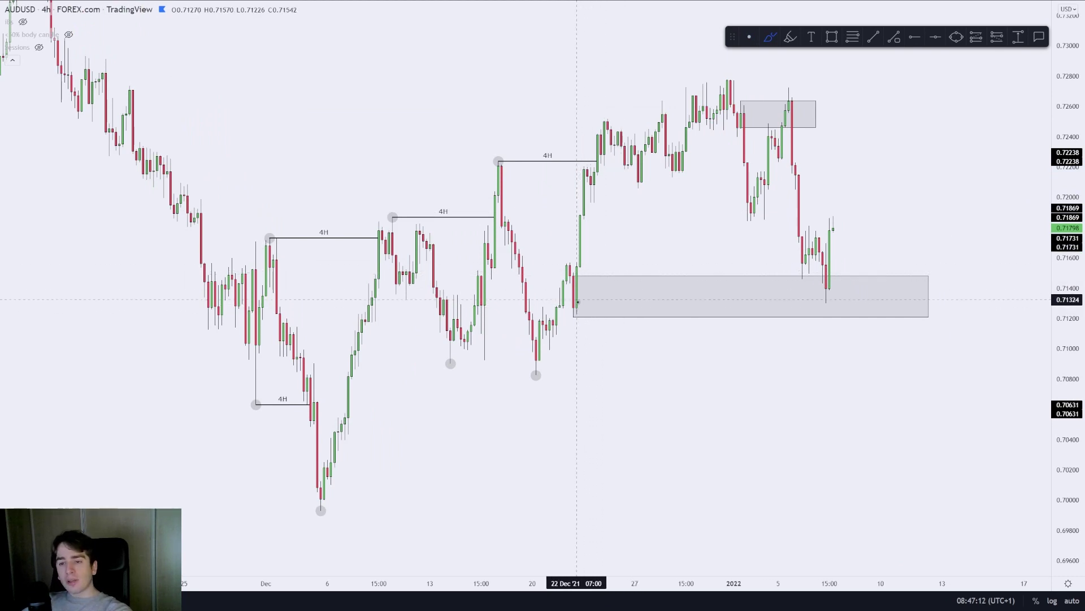
# Step: Brush a horizontal line from the 22 Dec pullback low at about 0.7197 across to the early January drop
pyautogui.moveTo(583, 315); pyautogui.dragTo(591, 255)
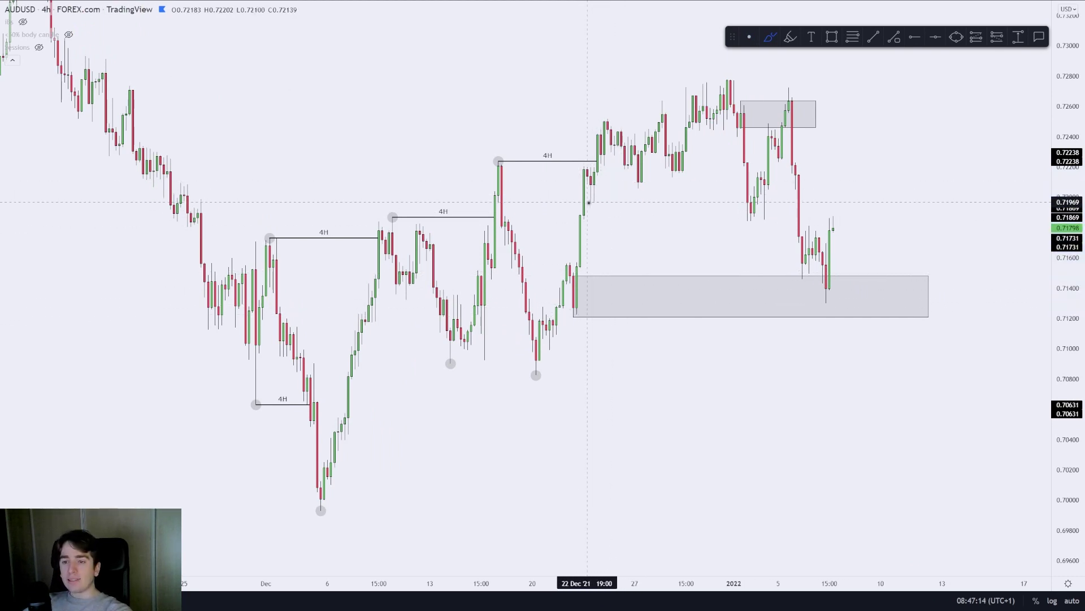
pyautogui.moveTo(591, 202); pyautogui.dragTo(757, 201)
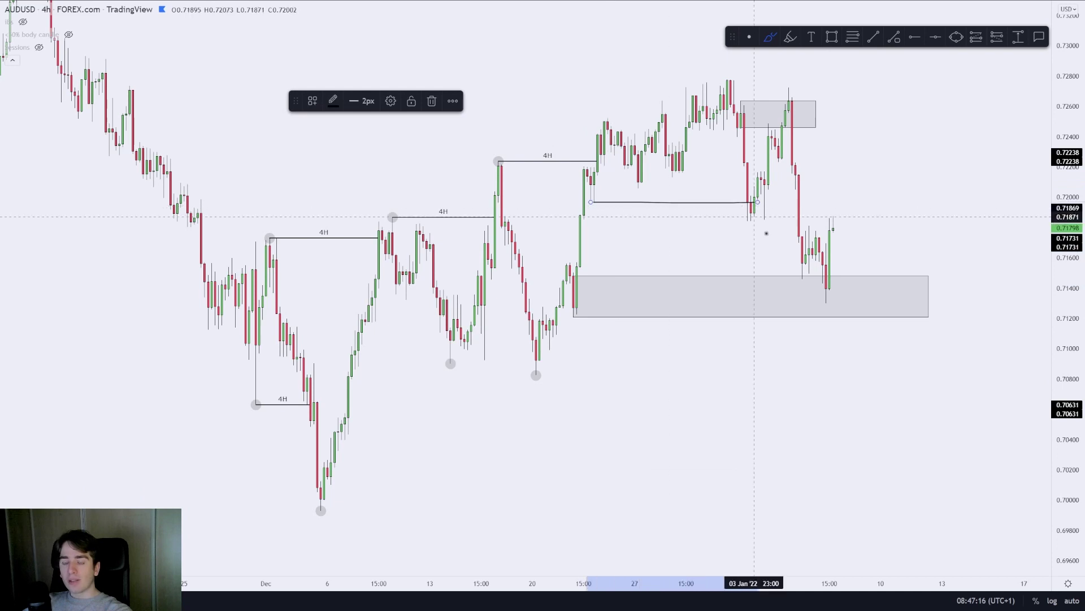
# Step: Mark the pullback low with an X, trace the drop and return into the supply zone, and clear these marks
pyautogui.moveTo(603, 207)
pyautogui.mouseDown()
pyautogui.moveTo(595, 216)
pyautogui.moveTo(604, 218)
pyautogui.mouseUp()
pyautogui.moveTo(745, 176)
pyautogui.mouseDown()
pyautogui.moveTo(750, 228)
pyautogui.moveTo(784, 120)
pyautogui.mouseUp()
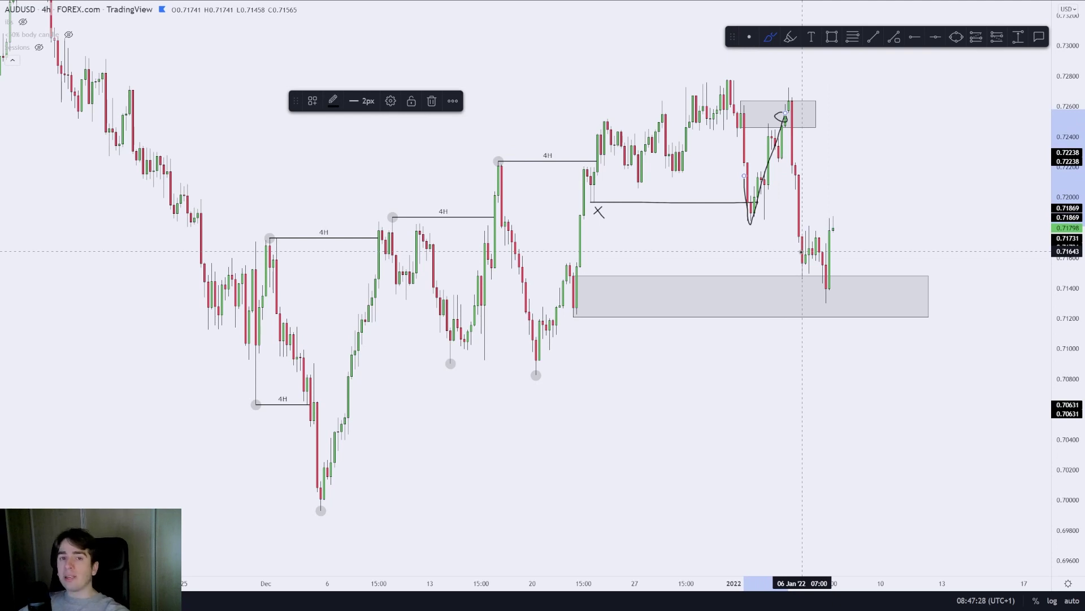
pyautogui.press('Delete')
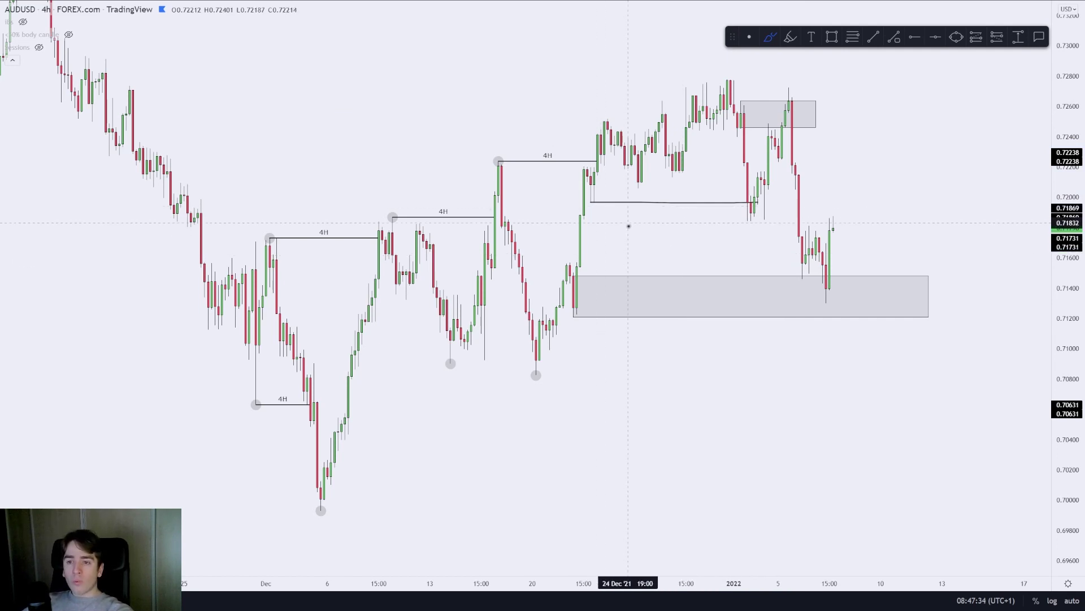
pyautogui.moveTo(684, 229)
pyautogui.mouseDown()
pyautogui.moveTo(604, 232)
pyautogui.moveTo(592, 218)
pyautogui.moveTo(579, 243)
pyautogui.moveTo(582, 226)
pyautogui.mouseUp()
pyautogui.press('Delete')
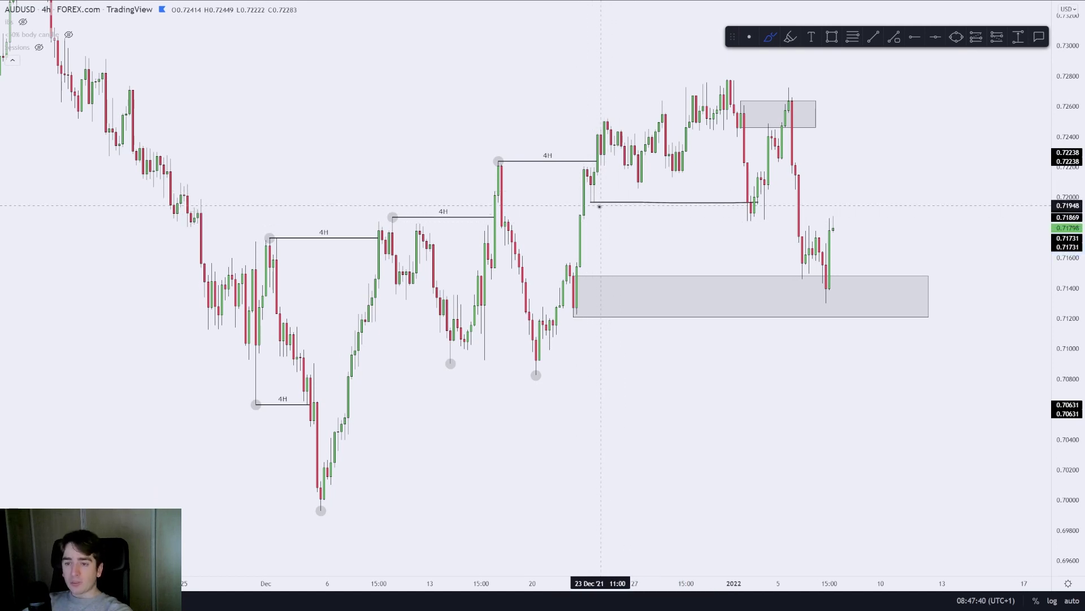
# Step: Brush an X and an arrow below the line's starting low, trace the move into supply, and undo these marks
pyautogui.moveTo(599, 206); pyautogui.dragTo(597, 214)
pyautogui.moveTo(669, 234)
pyautogui.mouseDown()
pyautogui.moveTo(588, 232)
pyautogui.moveTo(593, 252)
pyautogui.moveTo(591, 240)
pyautogui.mouseUp()
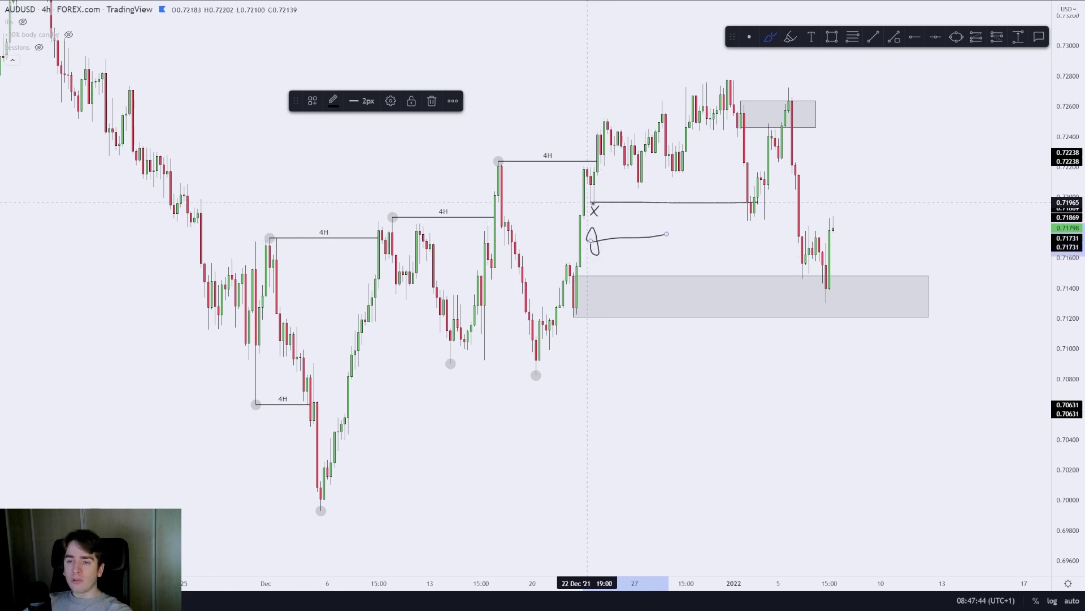
pyautogui.moveTo(592, 192)
pyautogui.mouseDown()
pyautogui.moveTo(591, 213)
pyautogui.moveTo(607, 204)
pyautogui.moveTo(600, 191)
pyautogui.moveTo(743, 218)
pyautogui.moveTo(591, 261)
pyautogui.mouseUp()
pyautogui.hotkey('ctrl', 'z')
pyautogui.hotkey('ctrl', 'z')
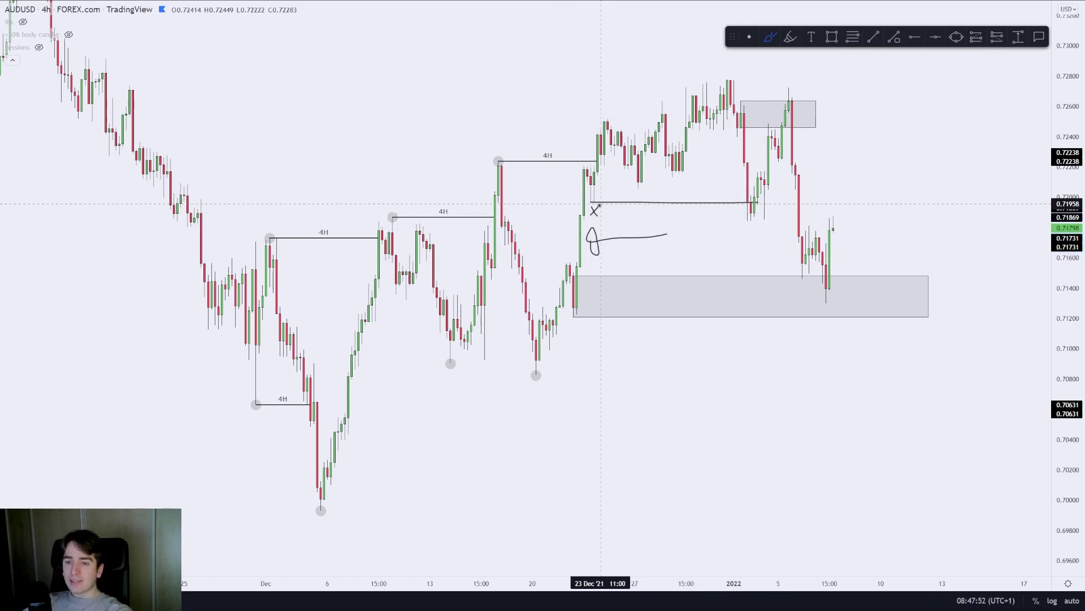
pyautogui.moveTo(741, 183); pyautogui.dragTo(783, 117)
pyautogui.hotkey('ctrl', 'z')
pyautogui.hotkey('ctrl', 'z')
pyautogui.hotkey('ctrl', 'z')
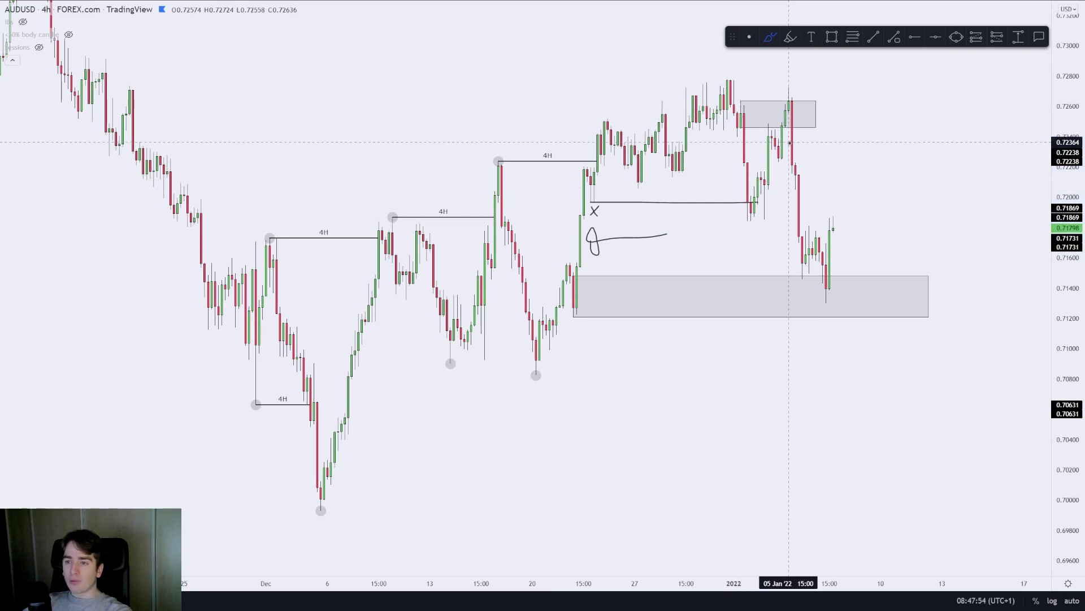
pyautogui.hotkey('ctrl', 'z')
pyautogui.press('Escape')
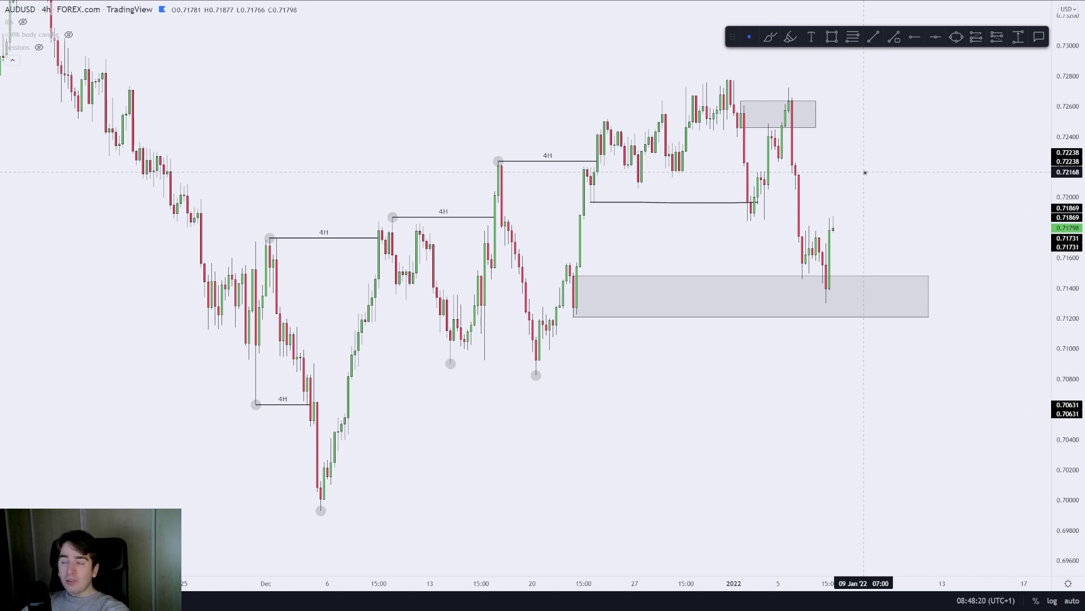
# Step: Draw a Fib retracement from the 20 Dec low at 0.70825 to 0.72784 and apply the template with 0.618, 0.786 and 0.88 levels
pyautogui.click(853, 37)
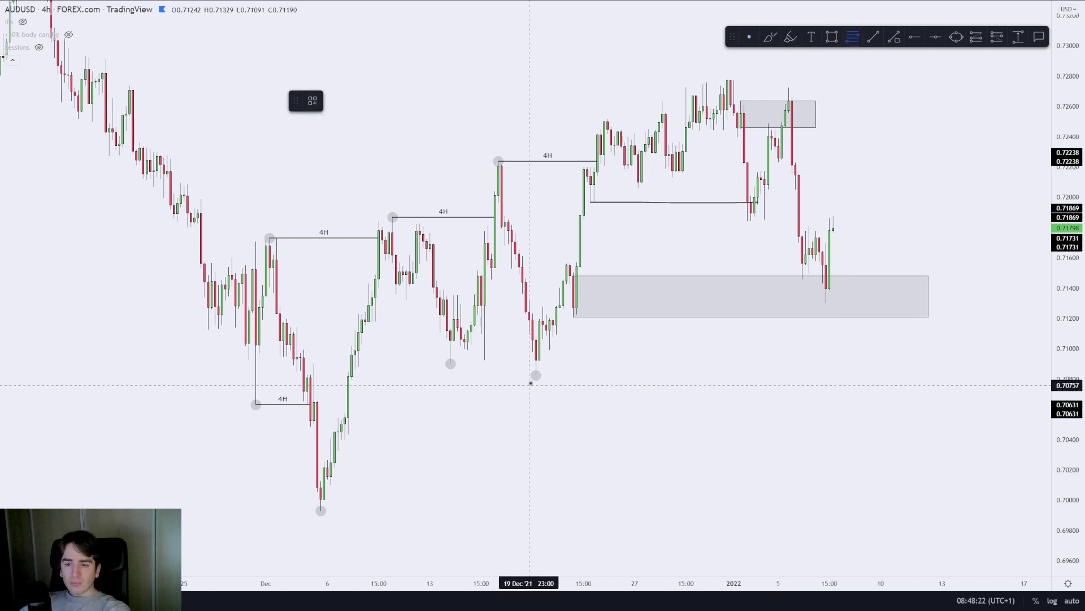
pyautogui.moveTo(536, 375)
pyautogui.mouseDown()
pyautogui.moveTo(982, 111)
pyautogui.moveTo(976, 79)
pyautogui.mouseUp()
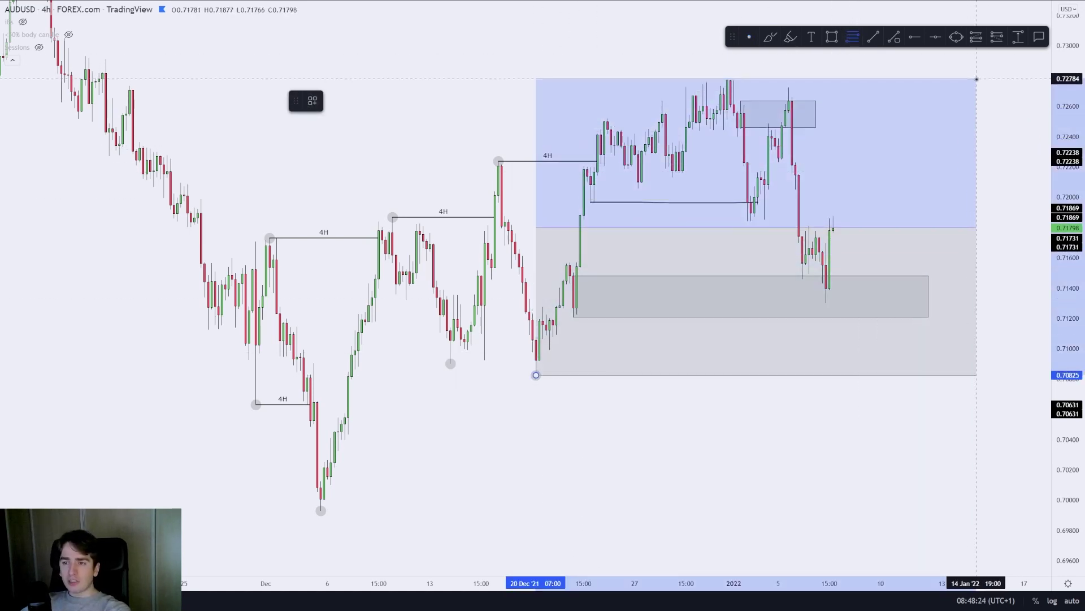
pyautogui.click(312, 101)
pyautogui.click(337, 181)
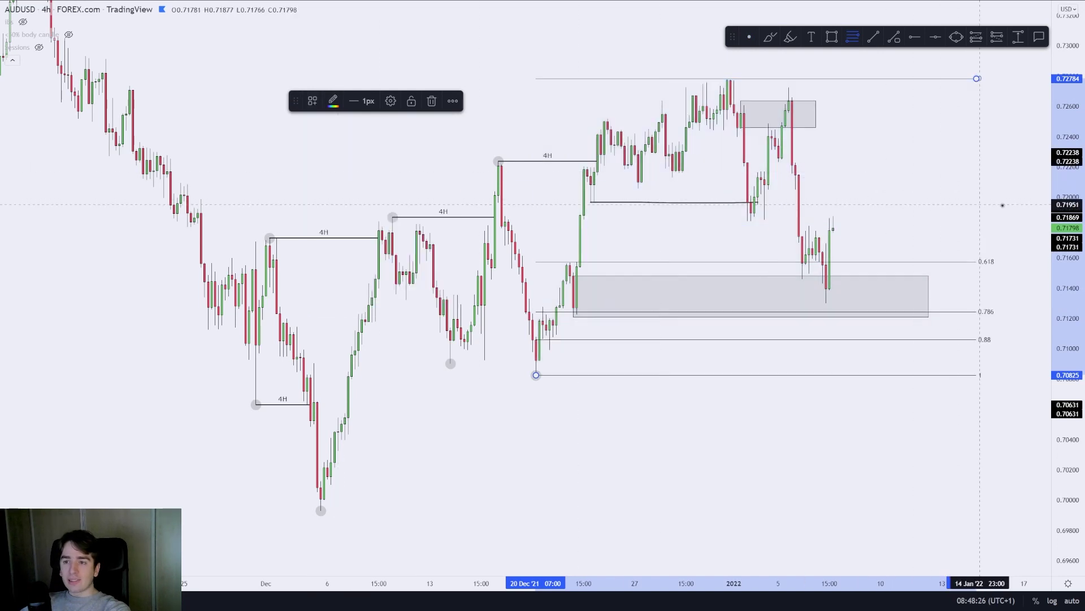
pyautogui.click(771, 38)
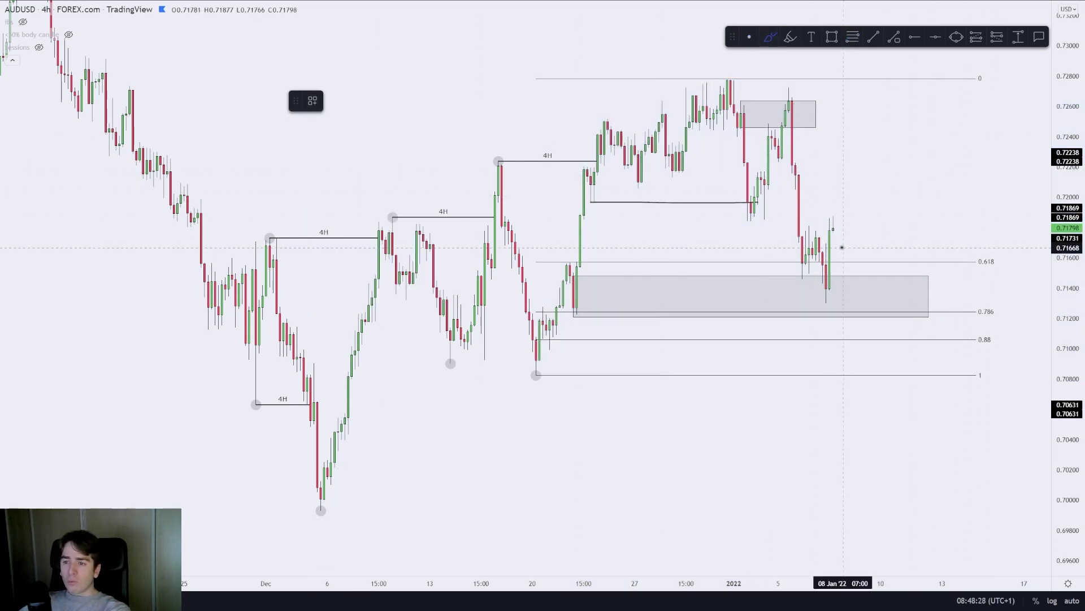
pyautogui.moveTo(1000, 251)
pyautogui.mouseDown()
pyautogui.moveTo(983, 248)
pyautogui.moveTo(1010, 259)
pyautogui.moveTo(980, 249)
pyautogui.mouseUp()
pyautogui.press('Delete')
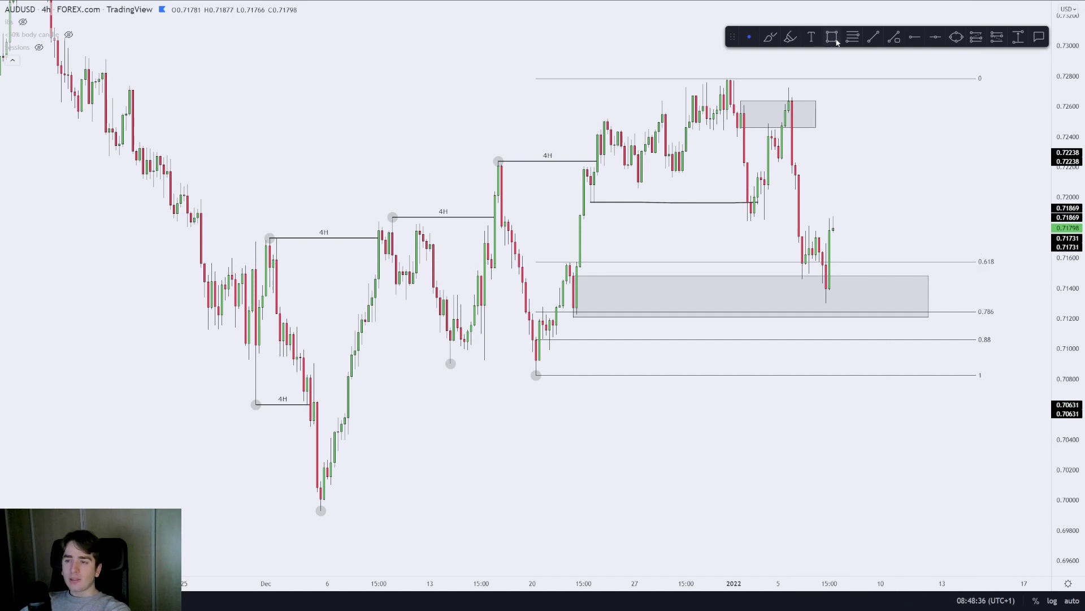
# Step: Place a long position entering at 0.71733 on 6 Jan, set its stop to about 0.7140, and delete it
pyautogui.click(977, 36)
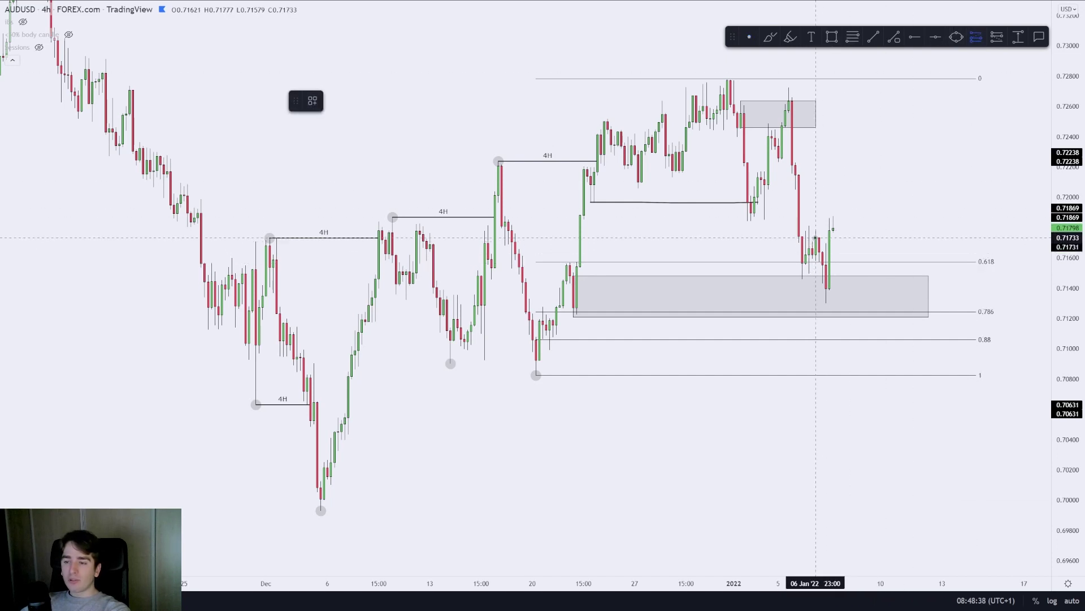
pyautogui.click(815, 238)
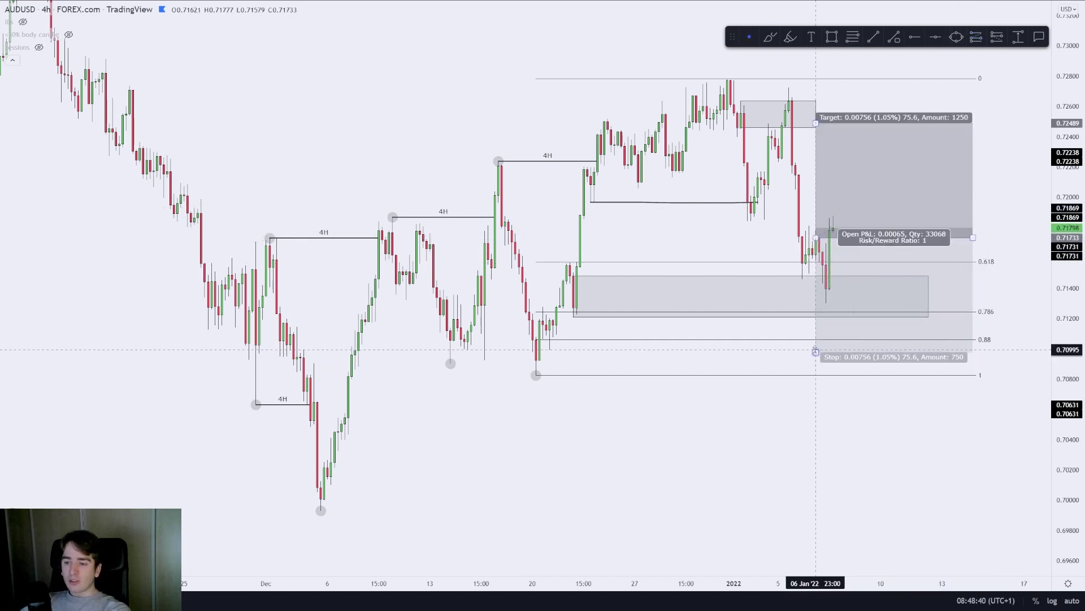
pyautogui.moveTo(816, 352); pyautogui.dragTo(825, 287)
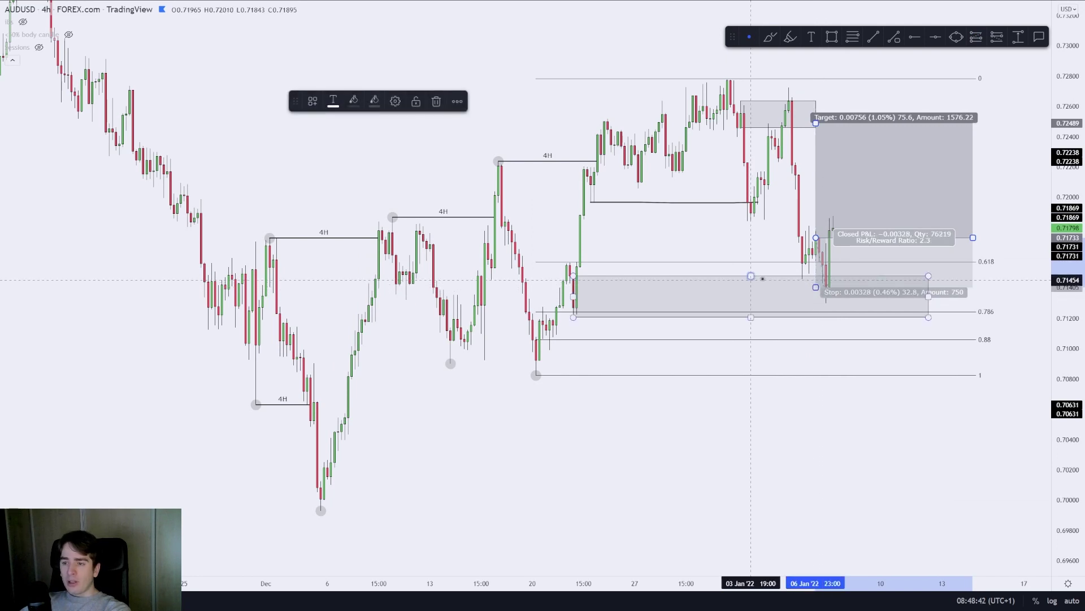
pyautogui.click(798, 270)
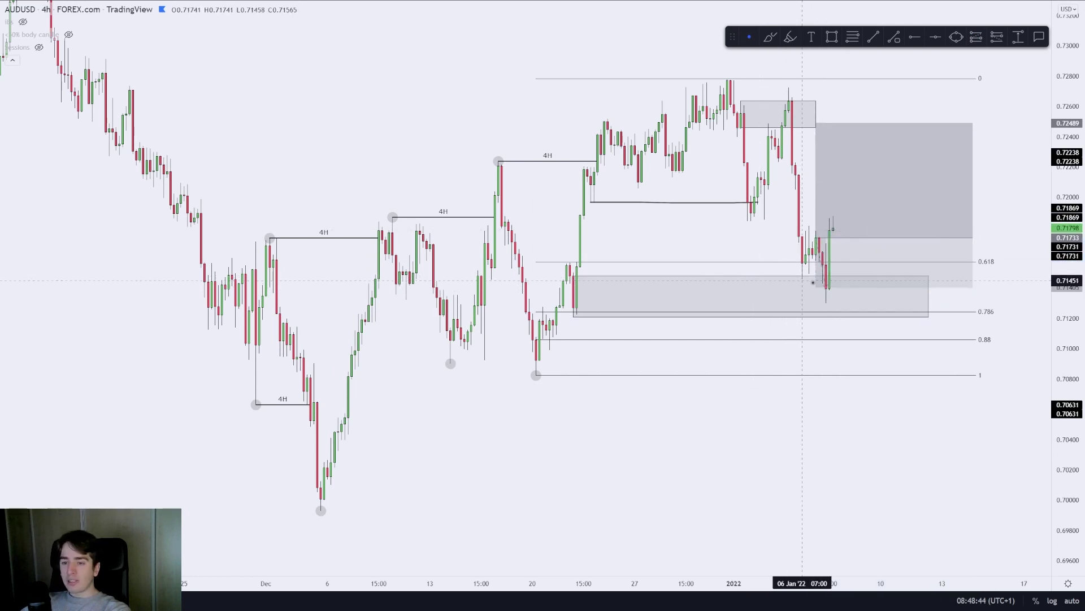
pyautogui.click(875, 238)
pyautogui.press('Delete')
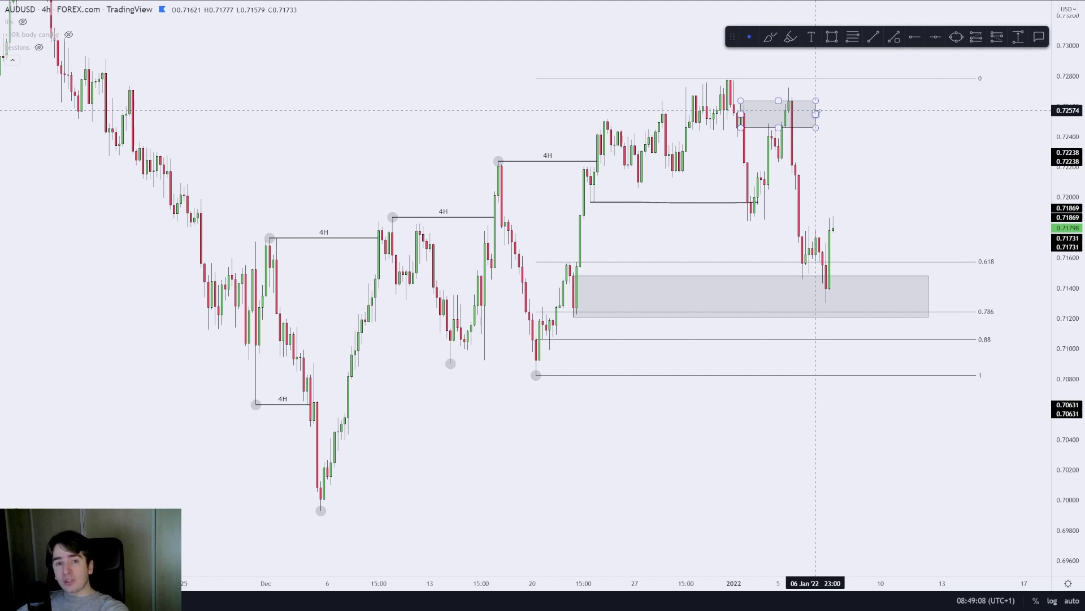
# Step: Brush temporary marks at the demand zone, the pullback low and the path into supply, undoing strokes along the way
pyautogui.click(770, 37)
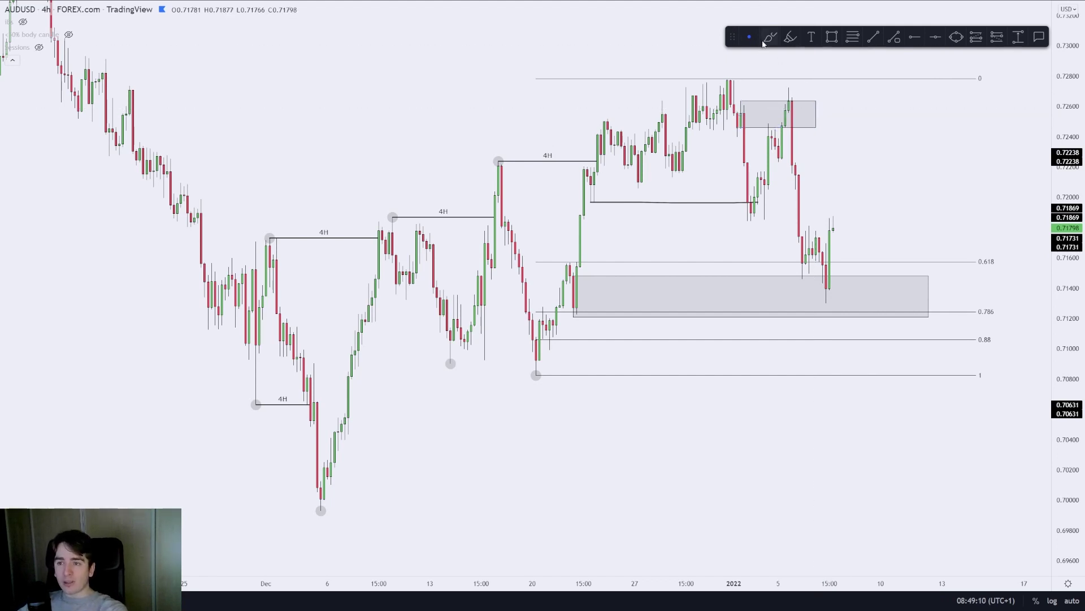
pyautogui.moveTo(568, 286)
pyautogui.mouseDown()
pyautogui.moveTo(601, 237)
pyautogui.moveTo(559, 237)
pyautogui.moveTo(565, 283)
pyautogui.moveTo(594, 280)
pyautogui.mouseUp()
pyautogui.hotkey('ctrl', 'z')
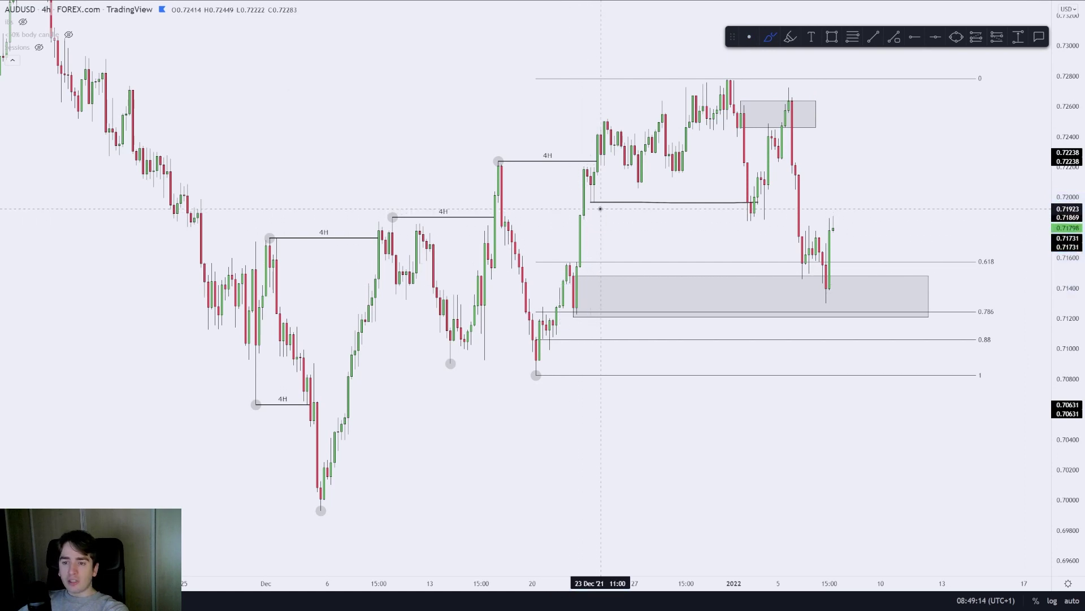
pyautogui.moveTo(599, 207); pyautogui.dragTo(584, 221)
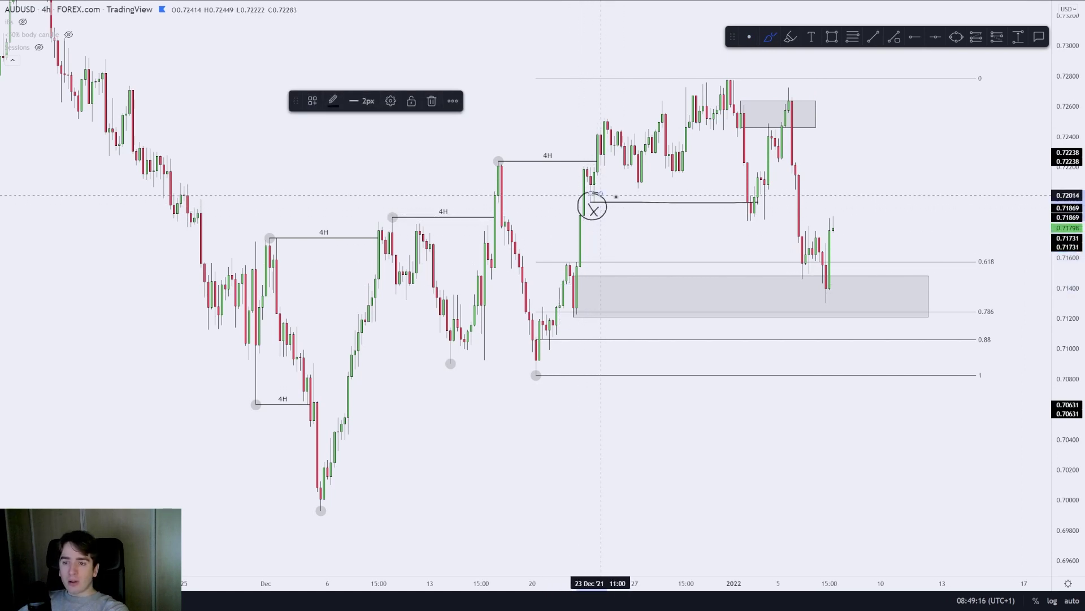
pyautogui.hotkey('ctrl', 'z')
pyautogui.moveTo(741, 179)
pyautogui.mouseDown()
pyautogui.moveTo(753, 209)
pyautogui.moveTo(785, 113)
pyautogui.mouseUp()
pyautogui.hotkey('ctrl', 'z')
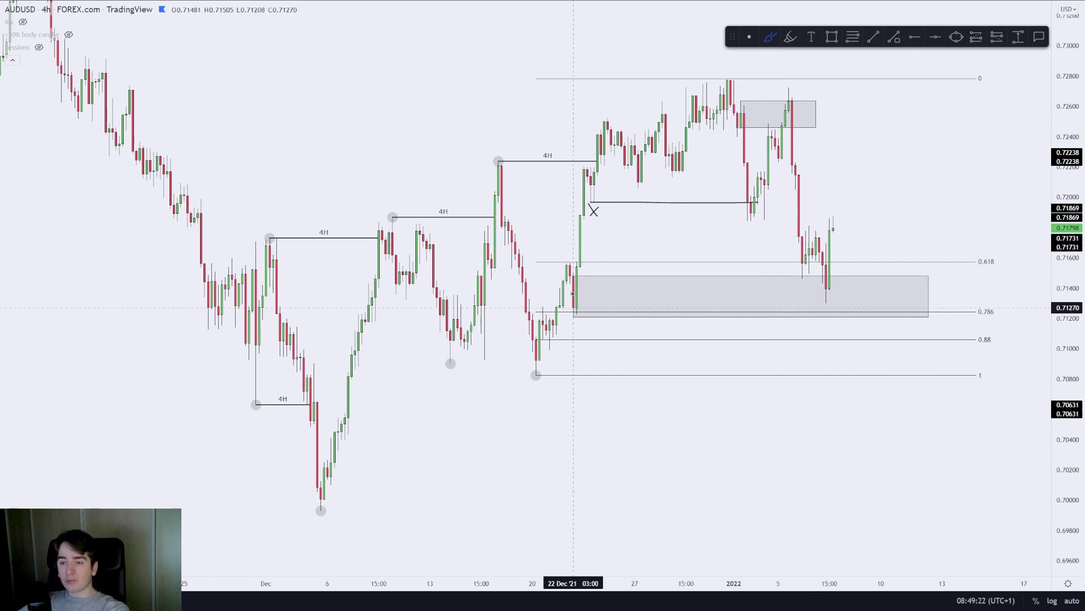
# Step: Handwrite "Demand" in the lower zone and "S" in the upper zone with the brush
pyautogui.moveTo(608, 280)
pyautogui.mouseDown()
pyautogui.moveTo(601, 308)
pyautogui.moveTo(724, 305)
pyautogui.mouseUp()
pyautogui.moveTo(764, 109)
pyautogui.mouseDown()
pyautogui.moveTo(804, 276)
pyautogui.moveTo(809, 231)
pyautogui.moveTo(813, 249)
pyautogui.mouseUp()
pyautogui.hotkey('ctrl', 'z')
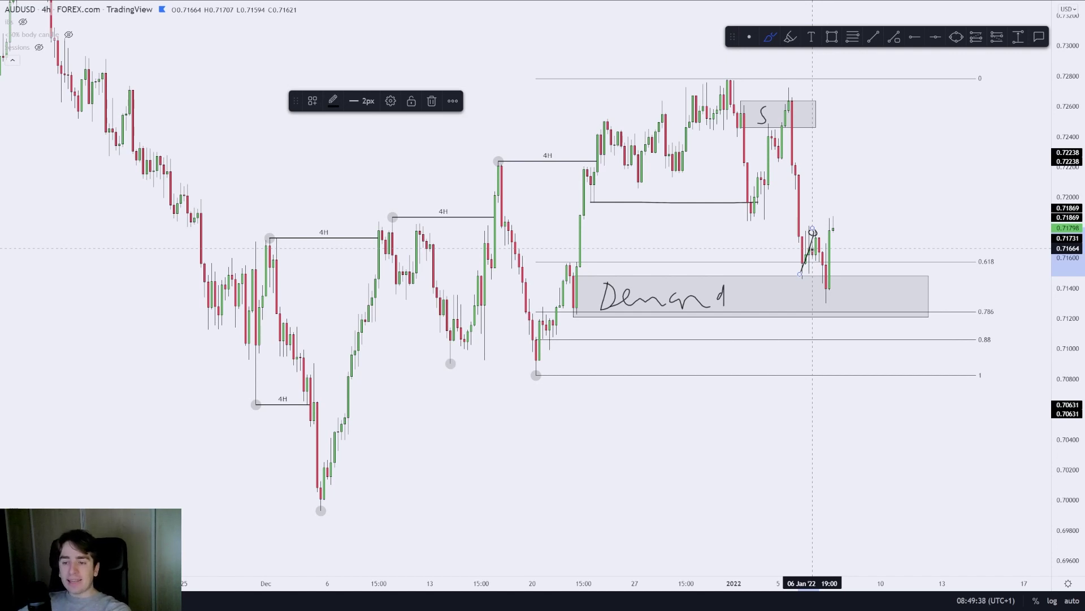
# Step: Circle the small consolidation above the demand zone with the brush, undoing the temporary marks there
pyautogui.hotkey('ctrl', 'z')
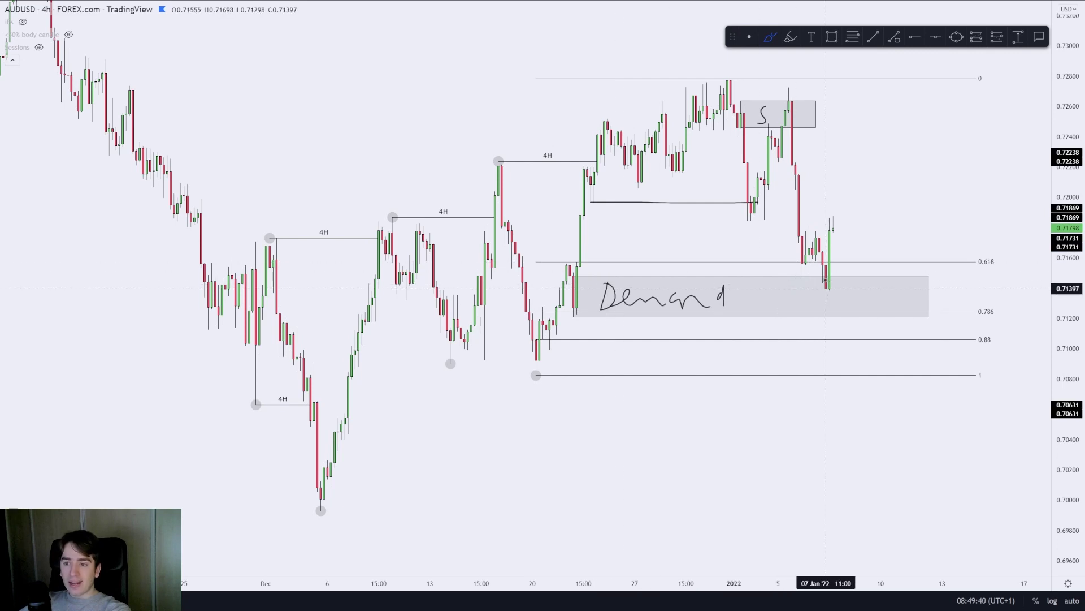
pyautogui.moveTo(822, 236)
pyautogui.mouseDown()
pyautogui.moveTo(802, 231)
pyautogui.moveTo(825, 248)
pyautogui.moveTo(813, 233)
pyautogui.mouseUp()
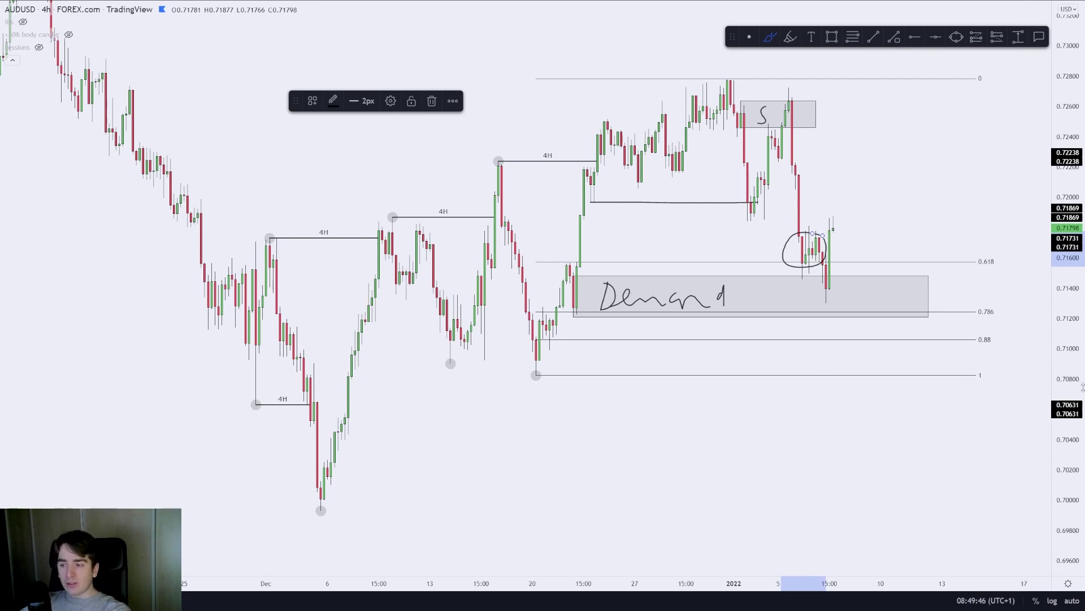
pyautogui.scroll(2, 798, 298)
pyautogui.hotkey('ctrl', 'z')
pyautogui.hotkey('ctrl', 'z')
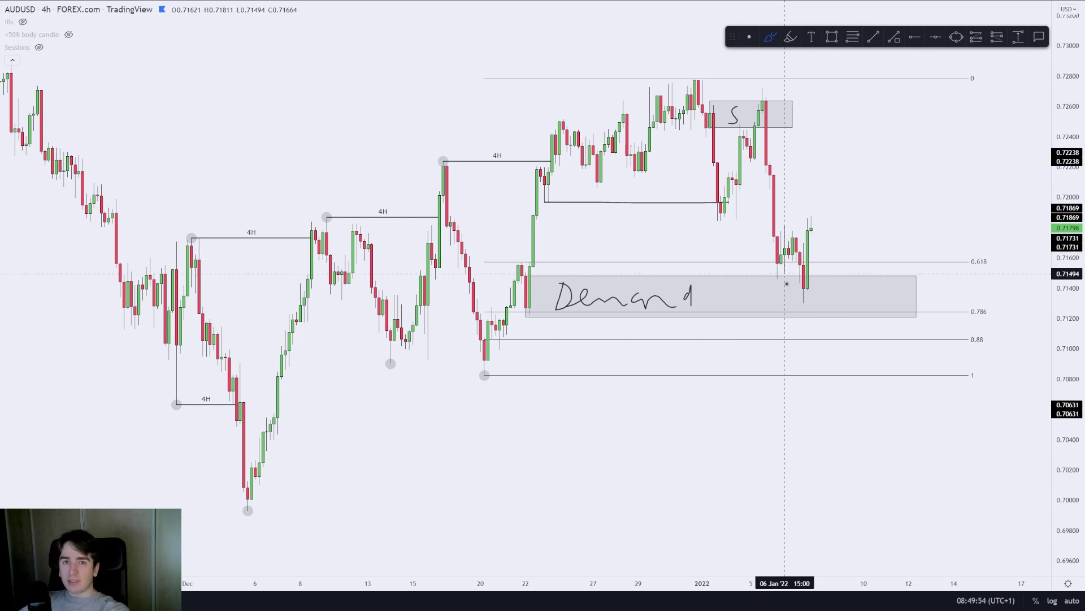
# Step: Brush a line under the consolidation lows, a circle around the dip into demand and an upward arrow, undoing these marks
pyautogui.moveTo(783, 276)
pyautogui.mouseDown()
pyautogui.moveTo(770, 291)
pyautogui.moveTo(830, 280)
pyautogui.moveTo(795, 295)
pyautogui.moveTo(813, 275)
pyautogui.moveTo(827, 178)
pyautogui.mouseUp()
pyautogui.hotkey('ctrl', 'z')
pyautogui.hotkey('ctrl', 'z')
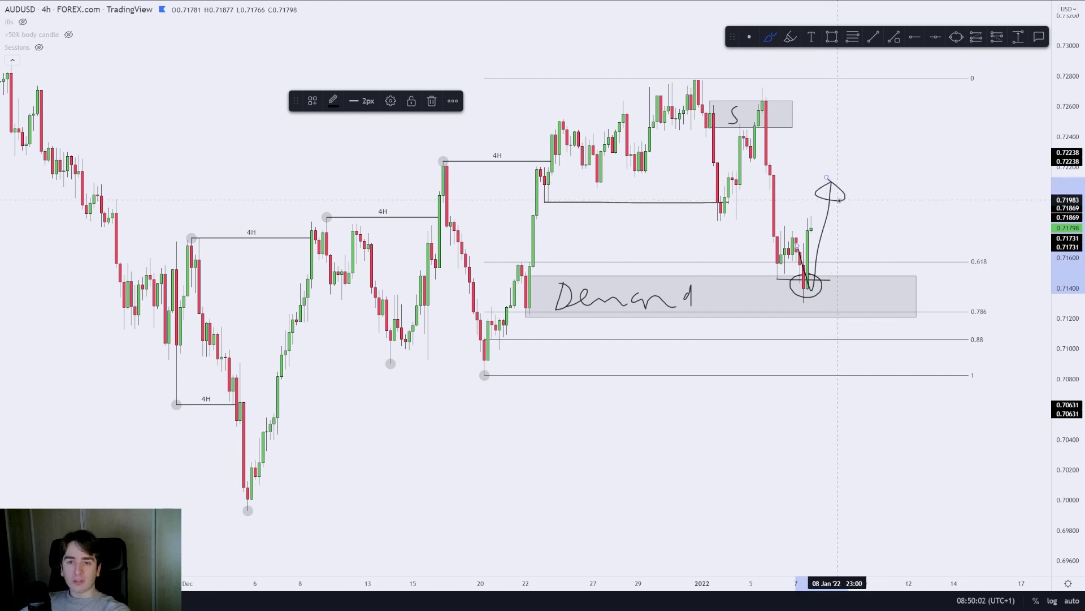
pyautogui.press('Escape')
pyautogui.hotkey('ctrl', 'z')
pyautogui.hotkey('ctrl', 'z')
pyautogui.hotkey('ctrl', 'z')
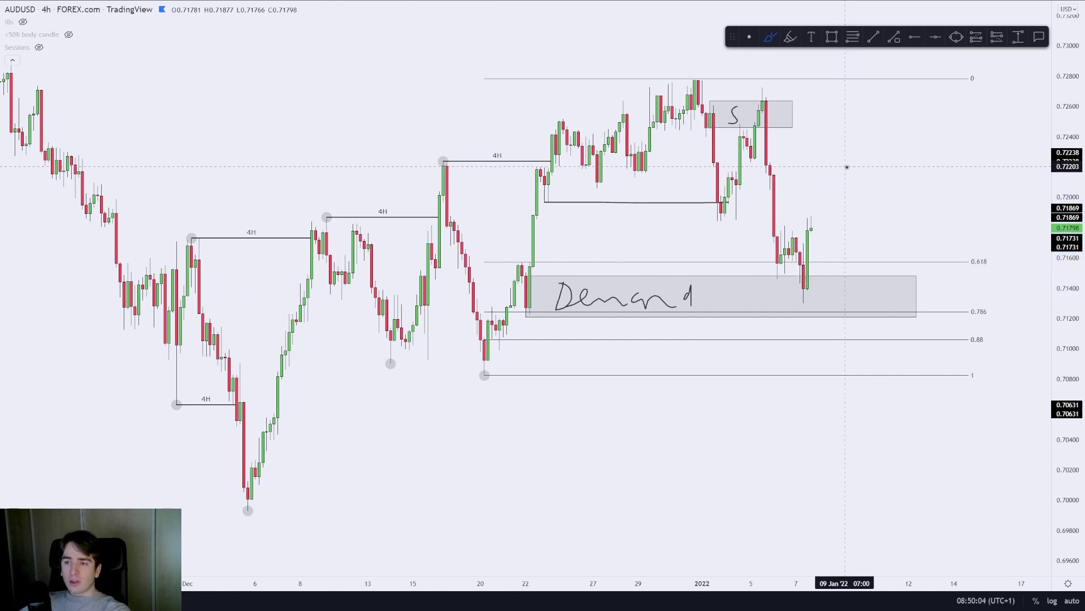
pyautogui.moveTo(885, 200); pyautogui.dragTo(916, 310)
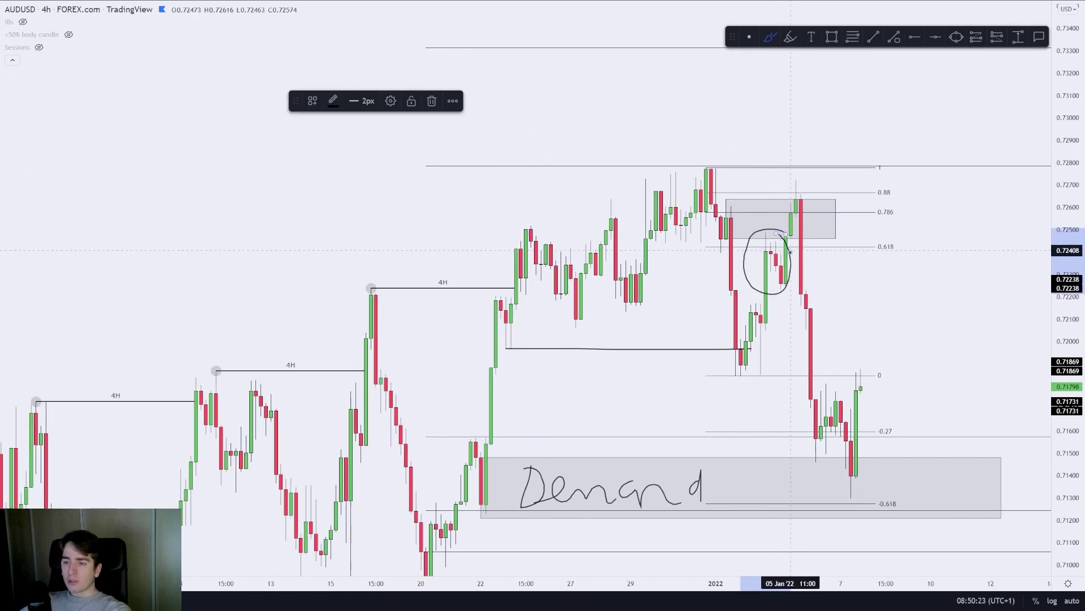
# Step: Circle the pullback high below the supply zone and the upper 0.618 Fib label with the brush, undoing each mark
pyautogui.hotkey('ctrl', 'z')
pyautogui.moveTo(768, 228); pyautogui.dragTo(780, 227)
pyautogui.hotkey('ctrl', 'z')
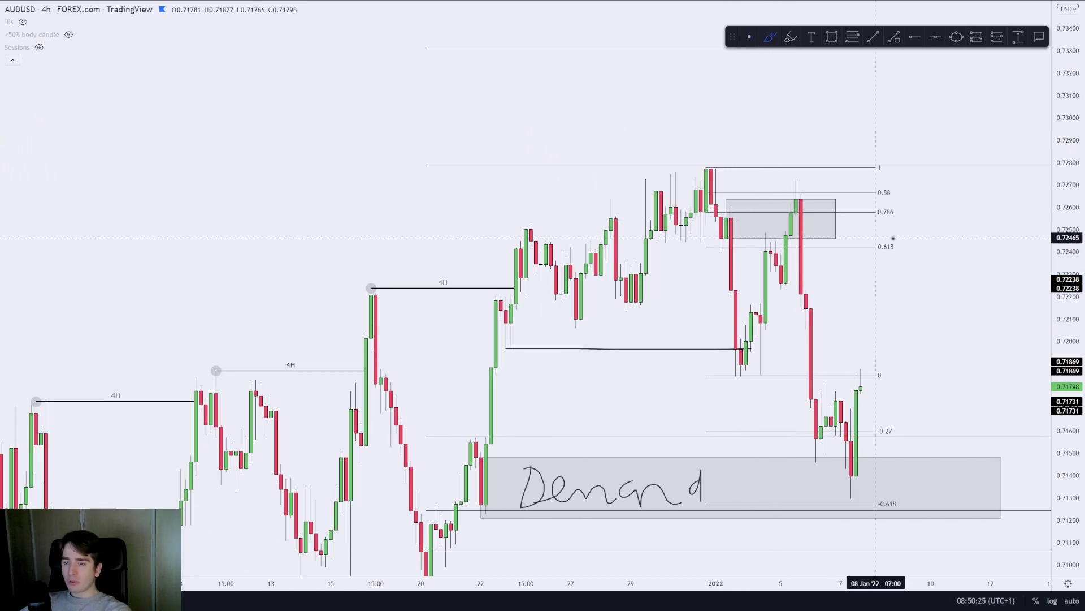
pyautogui.moveTo(871, 232); pyautogui.dragTo(892, 236)
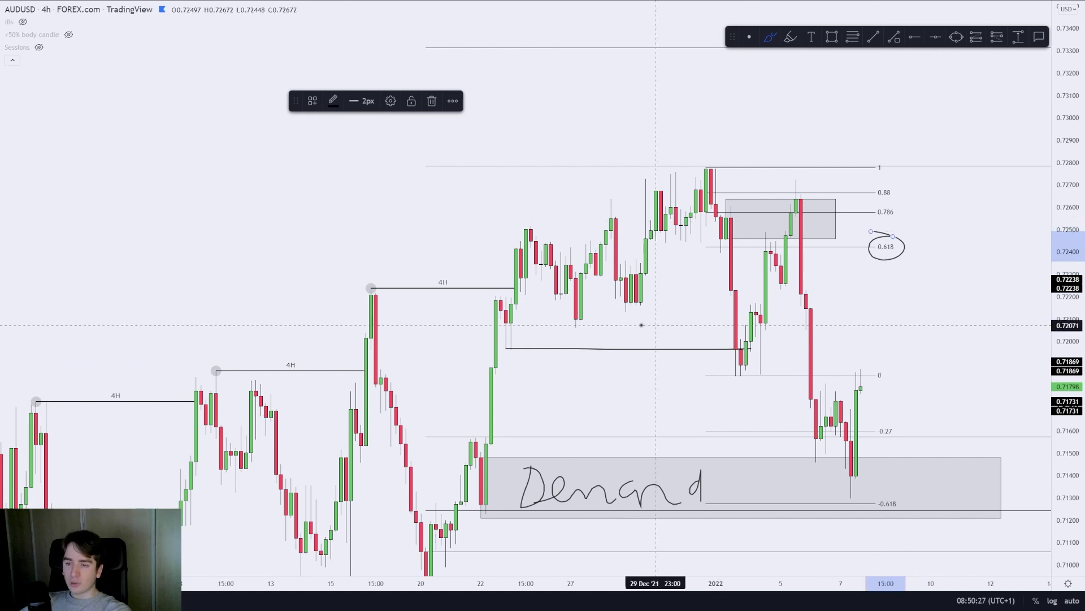
pyautogui.hotkey('ctrl', 'z')
# Step: Brush a curve under the rising lows and a stroke along the 3 Jan sell-off, undoing both
pyautogui.moveTo(513, 348); pyautogui.dragTo(811, 260)
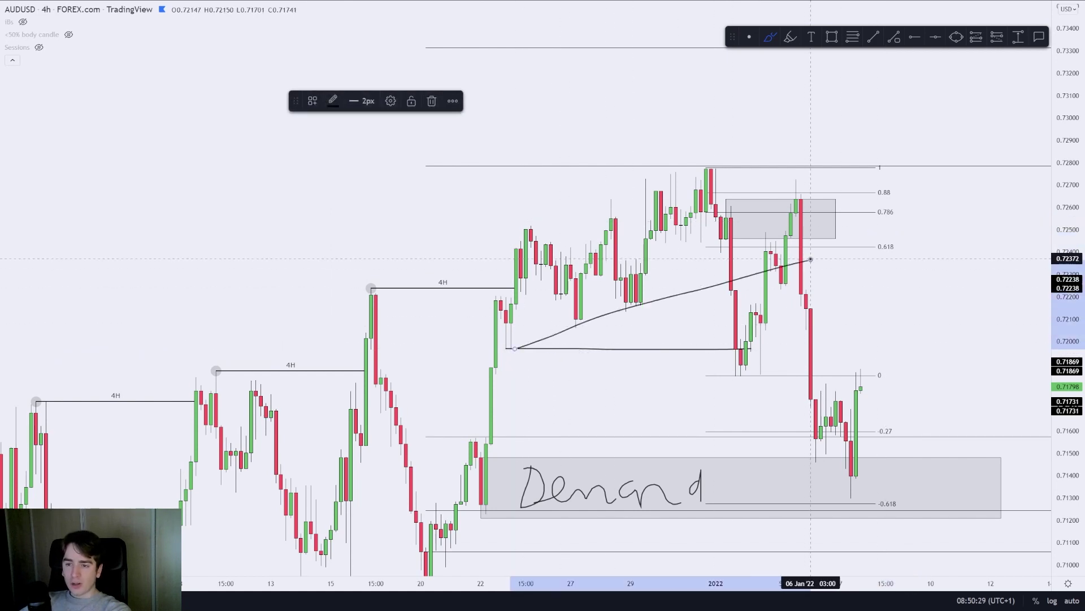
pyautogui.hotkey('ctrl', 'z')
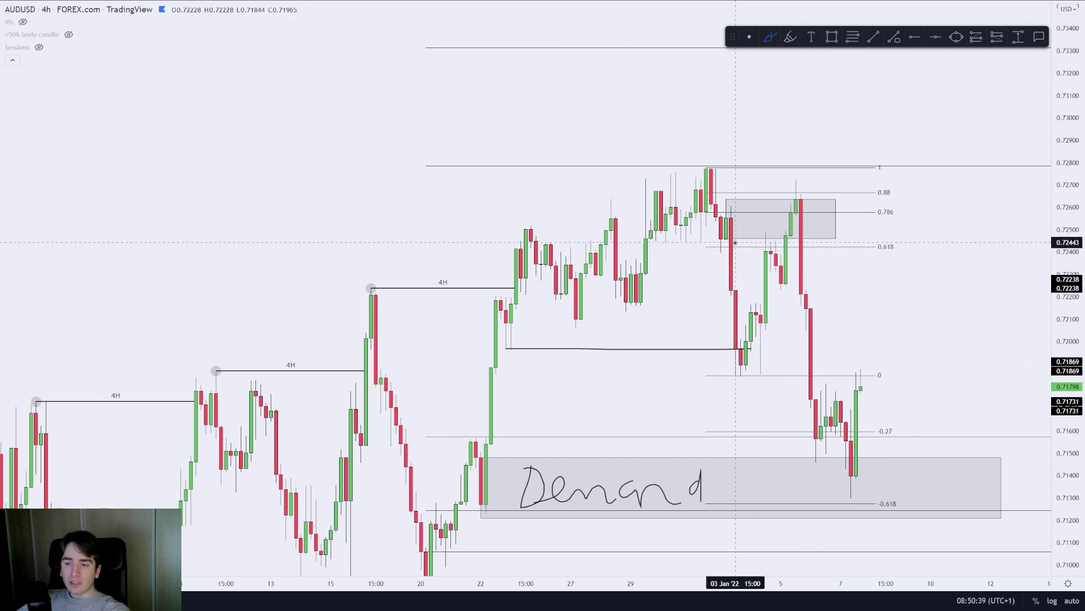
pyautogui.moveTo(721, 218)
pyautogui.mouseDown()
pyautogui.moveTo(738, 274)
pyautogui.moveTo(735, 326)
pyautogui.mouseUp()
pyautogui.hotkey('ctrl', 'z')
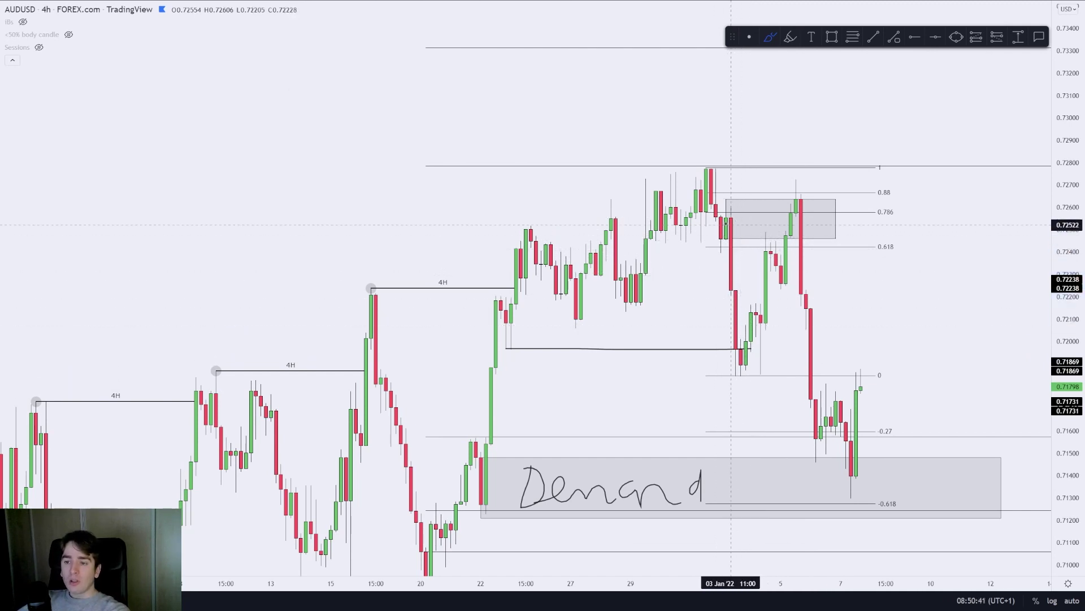
# Step: Brush temporary marks at the supply candle, beside the 3 Jan sell-off and around the upper 0.618 label, undoing each
pyautogui.moveTo(717, 216)
pyautogui.mouseDown()
pyautogui.moveTo(753, 273)
pyautogui.moveTo(703, 319)
pyautogui.moveTo(726, 218)
pyautogui.mouseUp()
pyautogui.hotkey('ctrl', 'z')
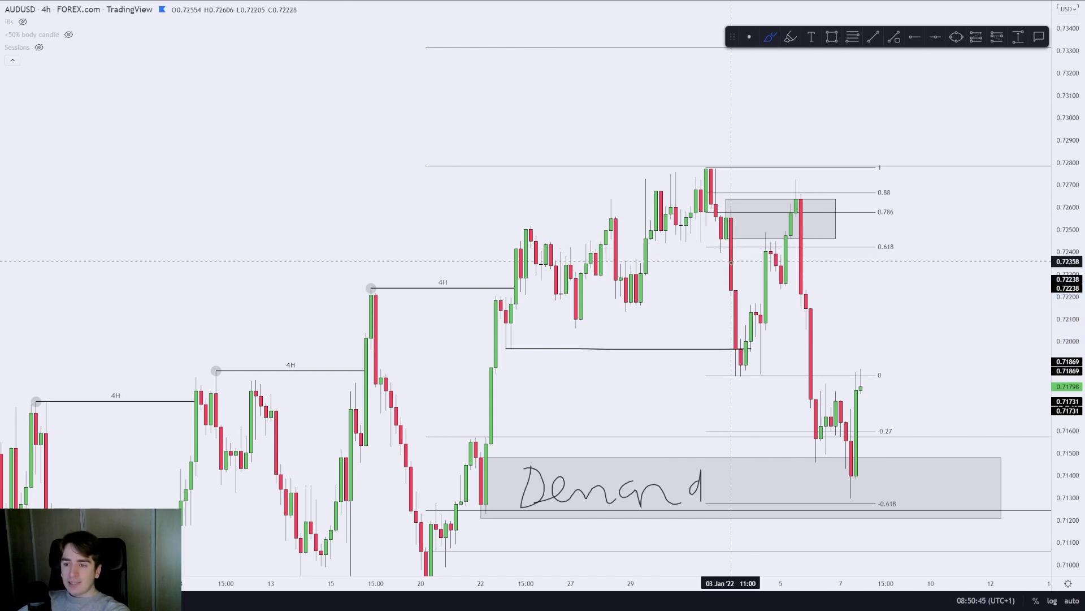
pyautogui.moveTo(732, 274)
pyautogui.mouseDown()
pyautogui.moveTo(741, 244)
pyautogui.moveTo(748, 289)
pyautogui.mouseUp()
pyautogui.hotkey('ctrl', 'z')
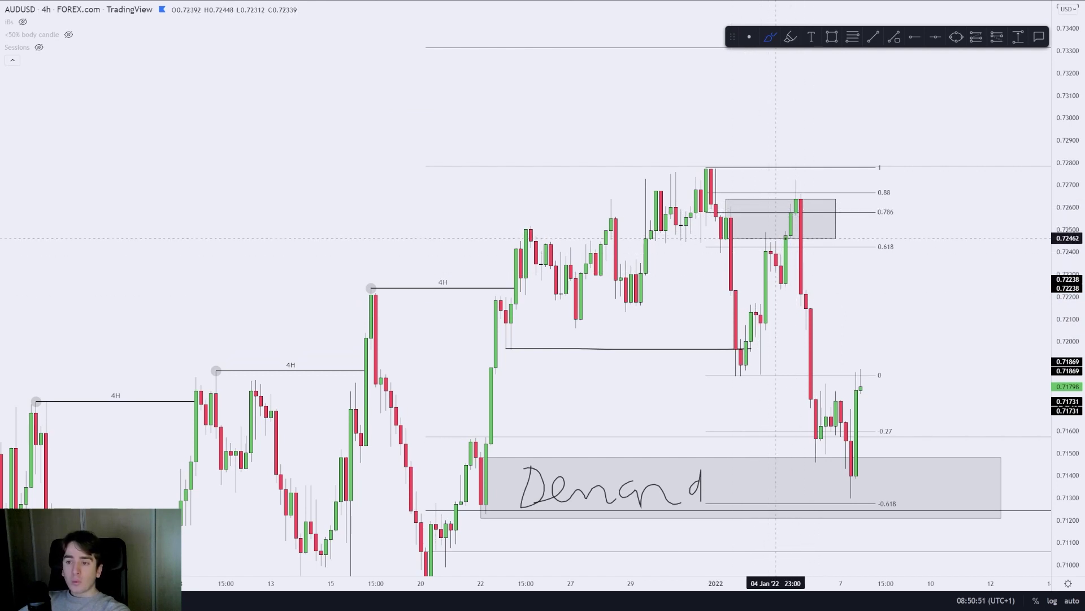
pyautogui.moveTo(896, 238)
pyautogui.mouseDown()
pyautogui.moveTo(905, 252)
pyautogui.moveTo(890, 236)
pyautogui.mouseUp()
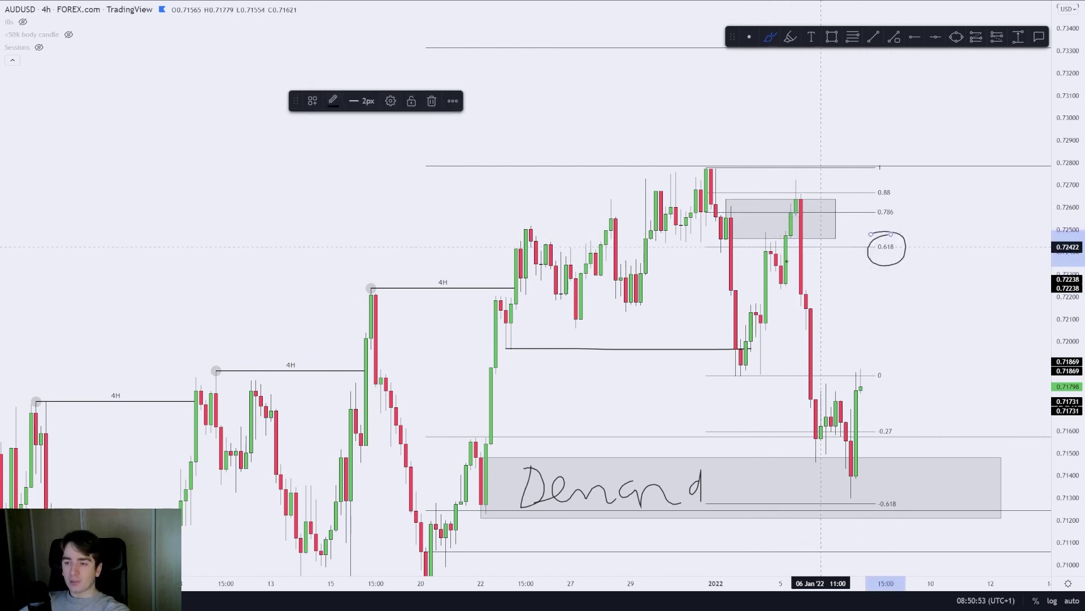
pyautogui.hotkey('ctrl', 'z')
# Step: Brush a mark above the pullback high and its V-shaped path into supply, removing the arrow drawn down to demand
pyautogui.moveTo(771, 222)
pyautogui.mouseDown()
pyautogui.moveTo(762, 232)
pyautogui.moveTo(811, 232)
pyautogui.moveTo(782, 283)
pyautogui.moveTo(794, 206)
pyautogui.moveTo(761, 232)
pyautogui.mouseUp()
pyautogui.hotkey('ctrl', 'z')
pyautogui.hotkey('ctrl', 'z')
pyautogui.hotkey('ctrl', 'z')
pyautogui.moveTo(762, 223); pyautogui.dragTo(771, 233)
pyautogui.moveTo(797, 190)
pyautogui.mouseDown()
pyautogui.moveTo(872, 472)
pyautogui.moveTo(903, 446)
pyautogui.moveTo(885, 486)
pyautogui.mouseUp()
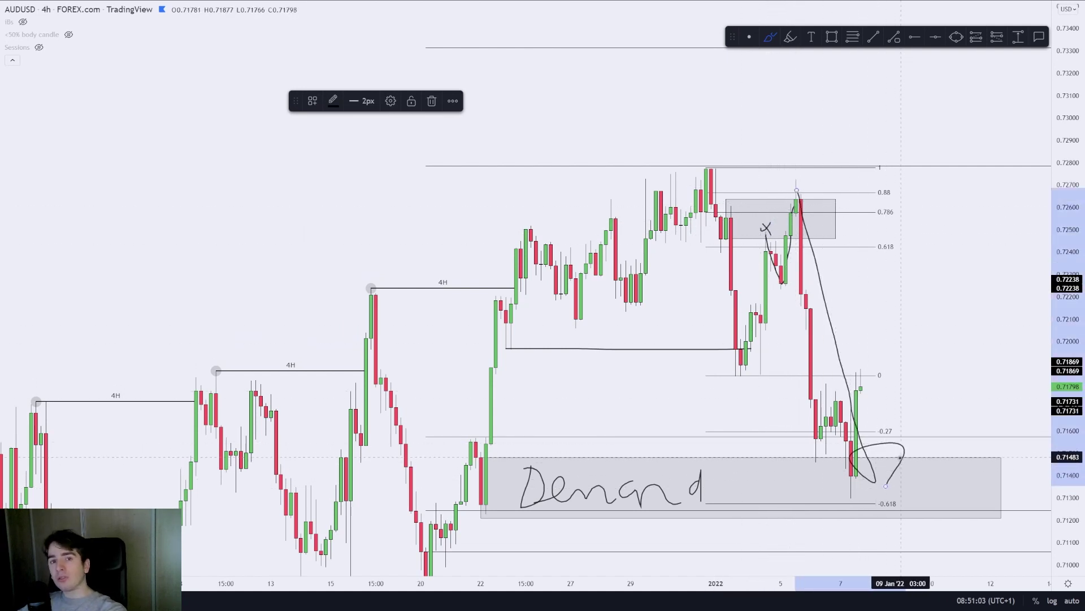
pyautogui.press('Delete')
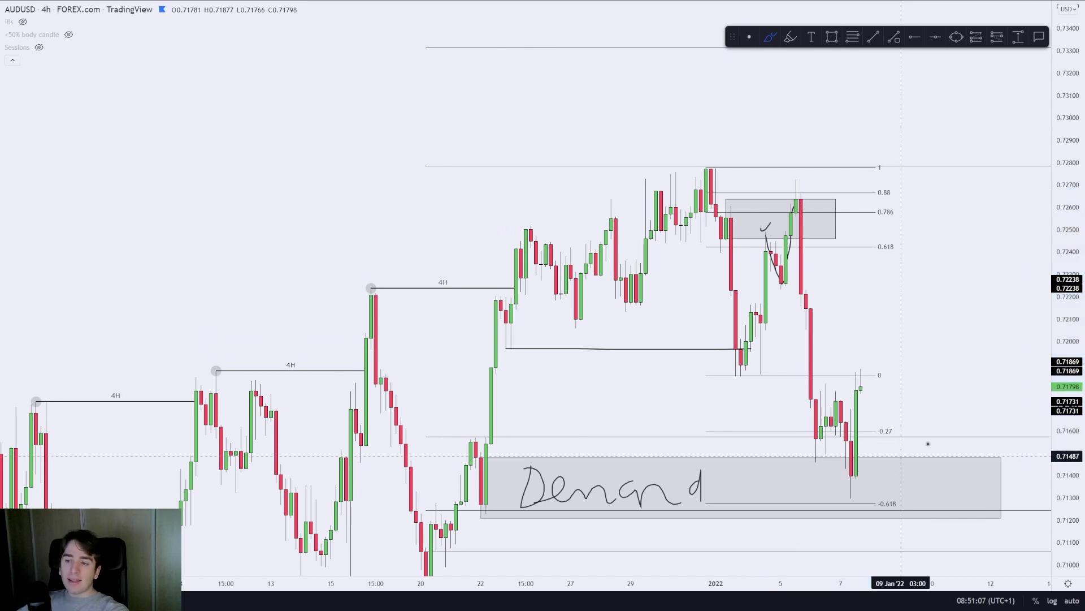
pyautogui.moveTo(1066, 317); pyautogui.dragTo(1066, 395)
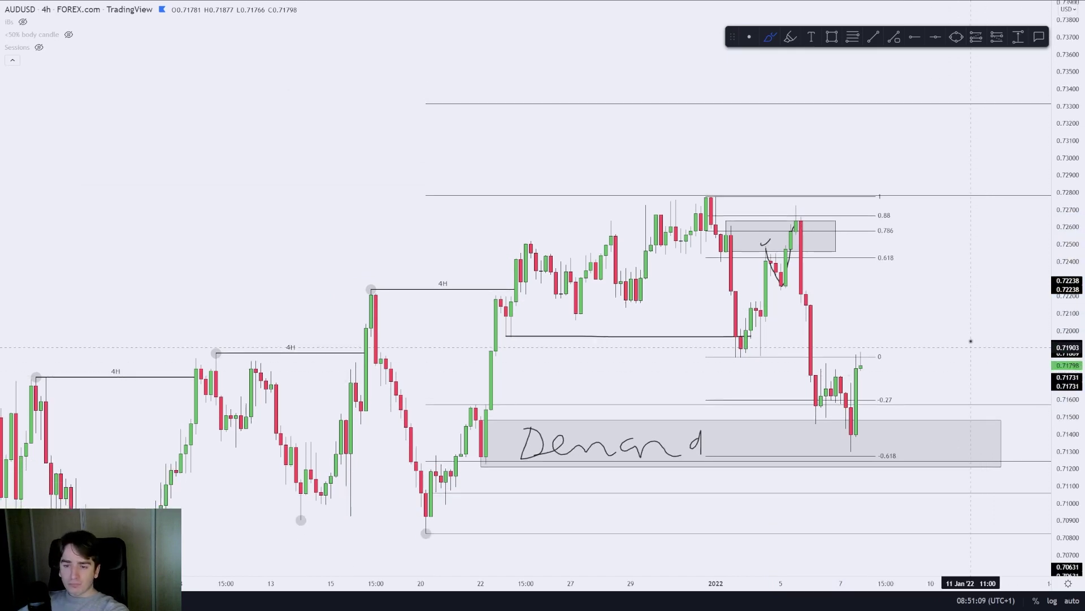
pyautogui.press('Escape')
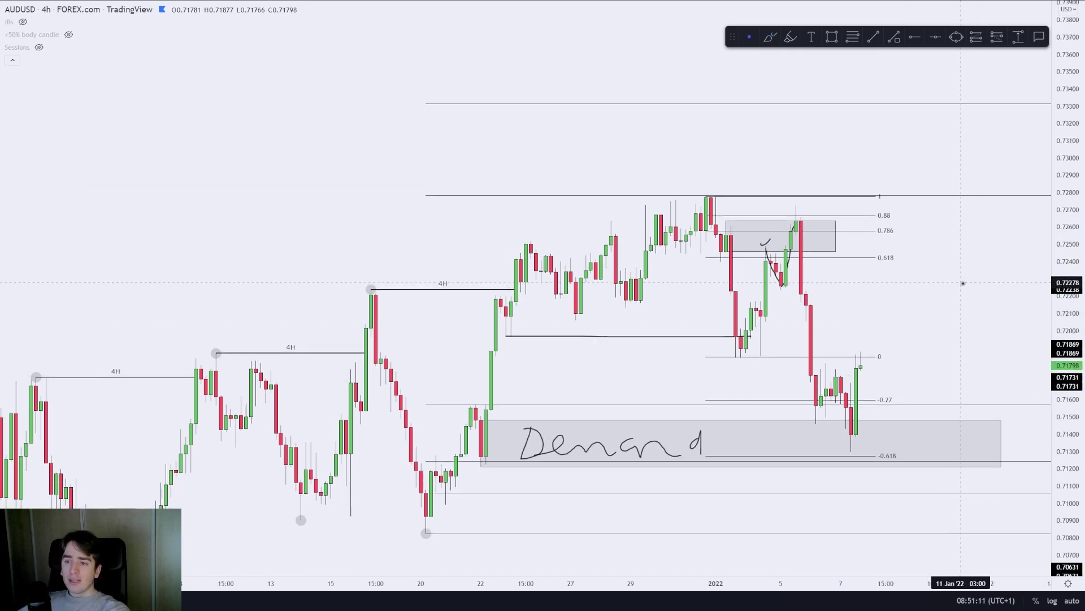